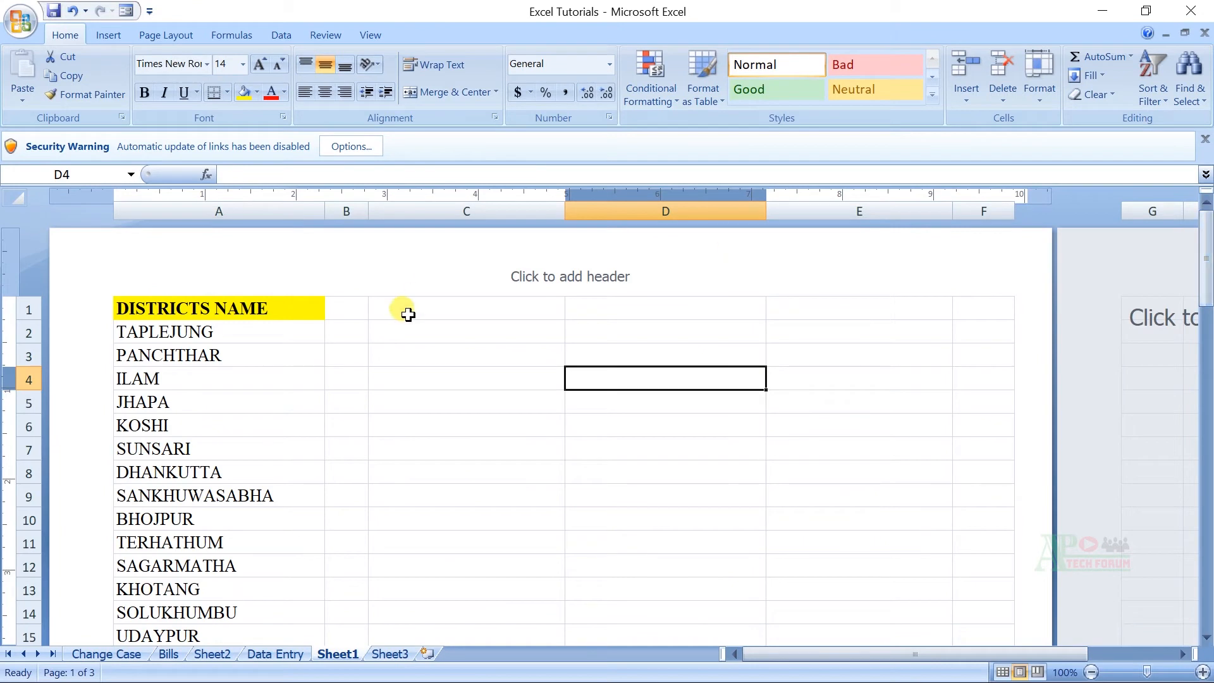
{"action": "left_click", "coordinate": [256, 210]}
{"action": "left_click_drag", "start_coordinate": [1207, 249], "coordinate": [1206, 208]}
{"action": "left_click", "coordinate": [501, 342]}
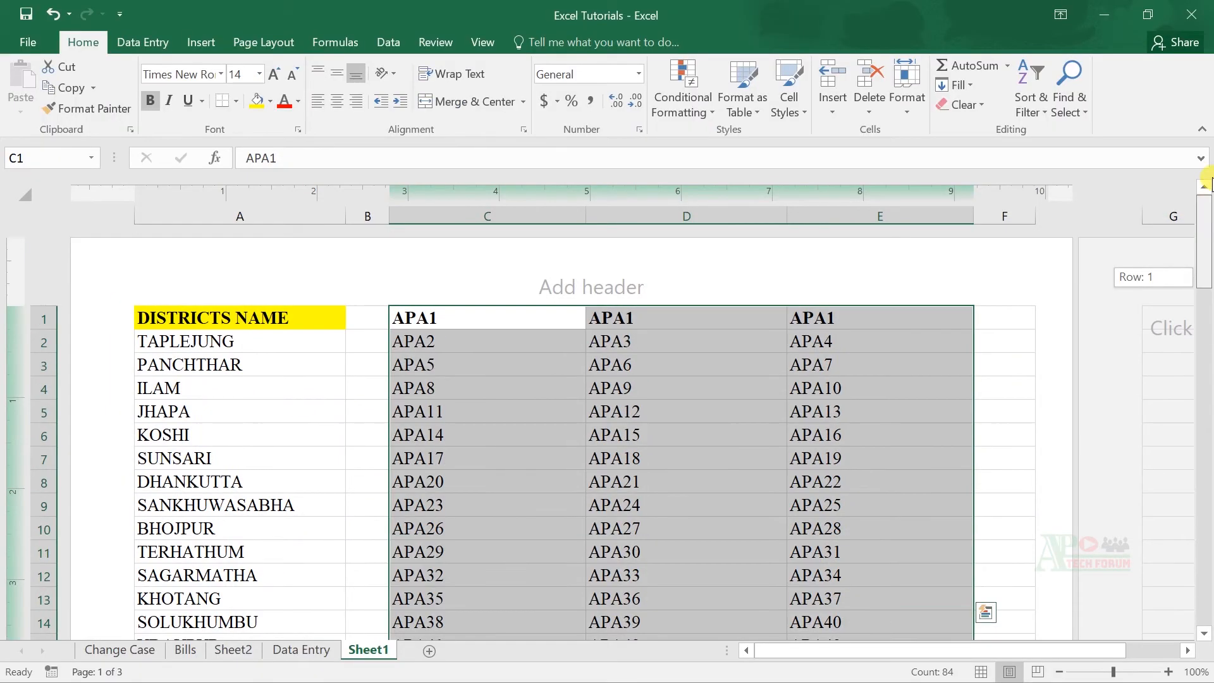
Replace every AP with = in the codes in C1:E28 and close Find and Replace
{"action": "key", "text": "ctrl+h"}
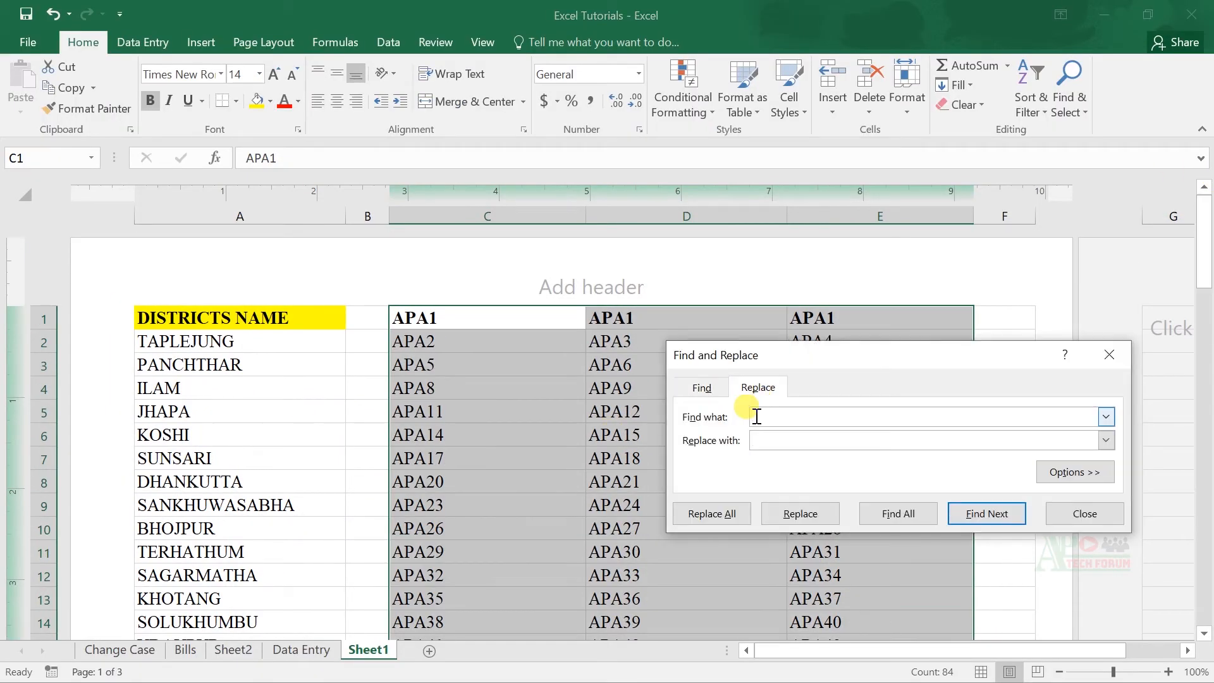
{"action": "type", "text": "AP"}
{"action": "left_click", "coordinate": [772, 446]}
{"action": "left_click", "coordinate": [712, 514]}
{"action": "left_click", "coordinate": [631, 401]}
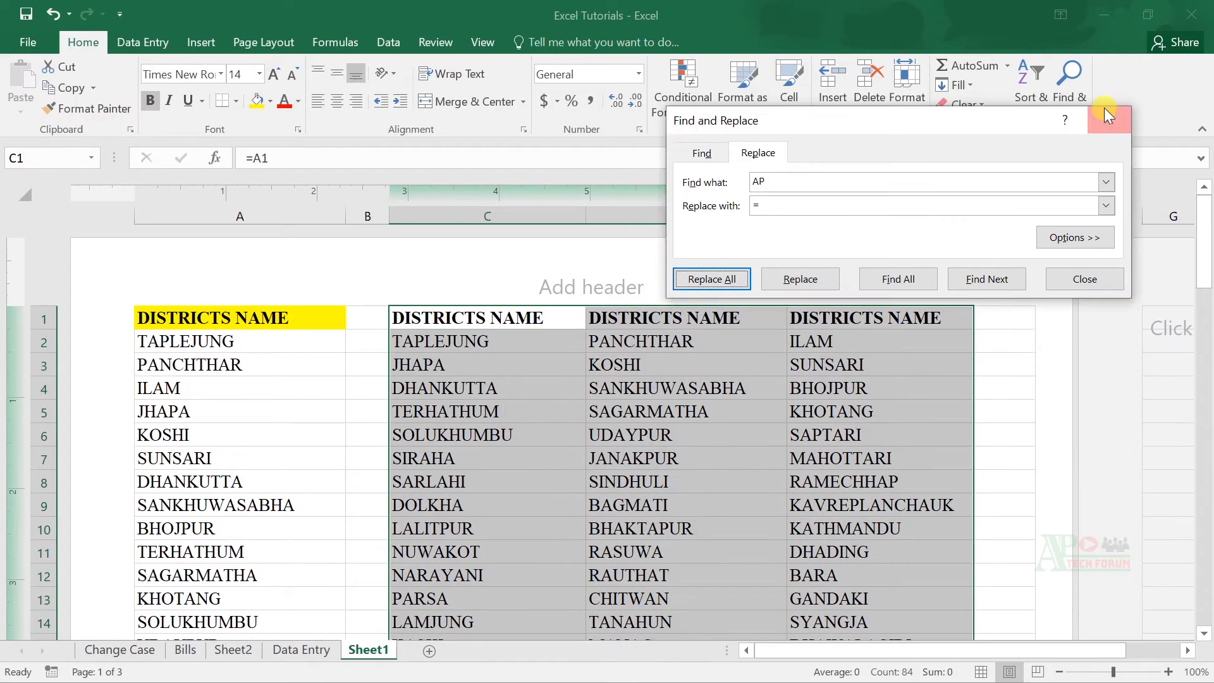
{"action": "left_click", "coordinate": [1109, 114]}
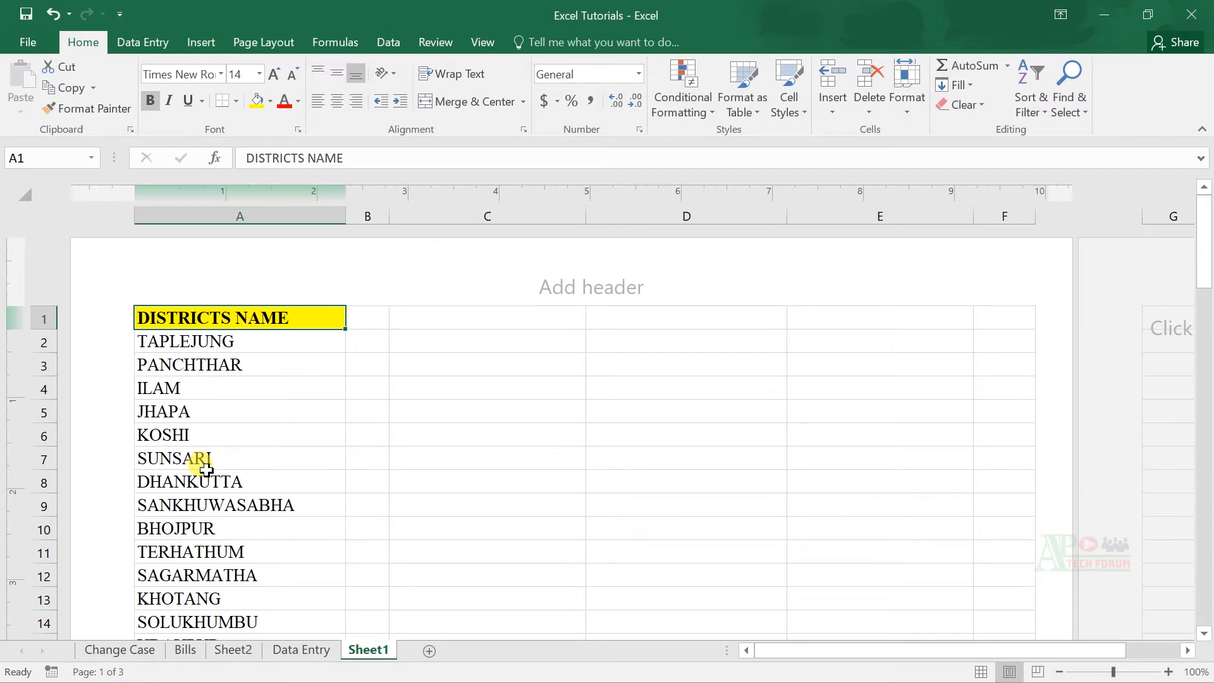
{"action": "left_click", "coordinate": [207, 471]}
{"action": "key", "text": "Up"}
{"action": "key", "text": "Up"}
{"action": "key", "text": "Right"}
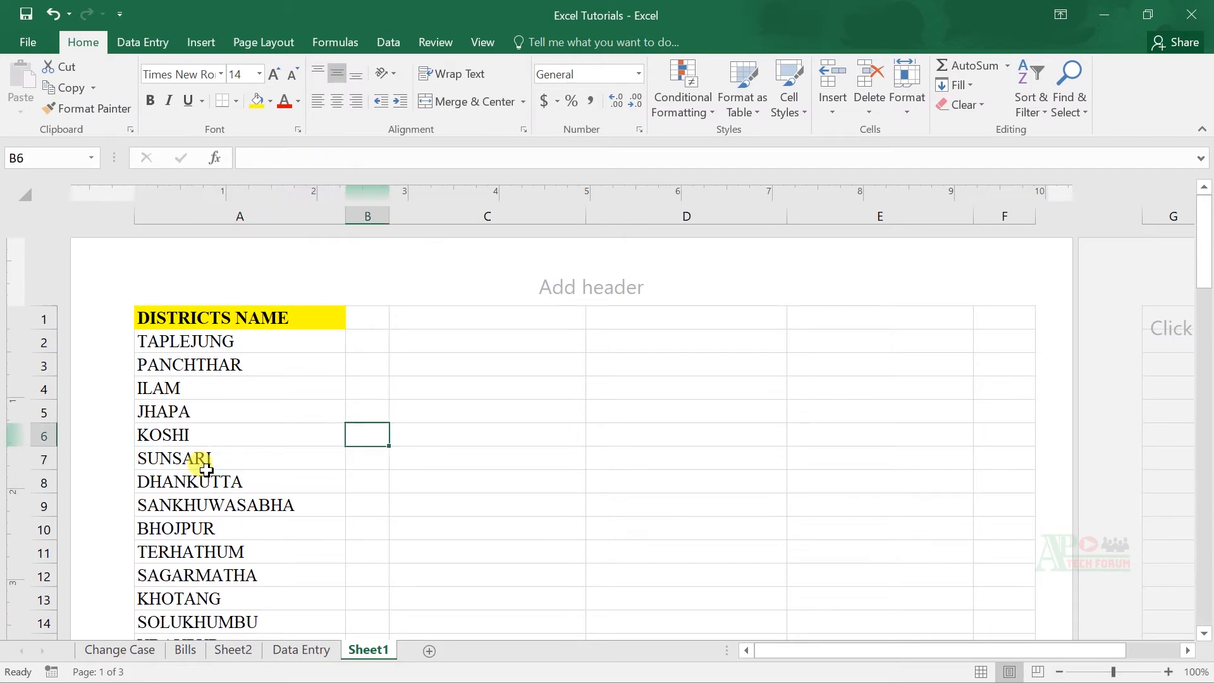
{"action": "key", "text": "Right"}
{"action": "key", "text": "Up"}
{"action": "key", "text": "Up"}
{"action": "key", "text": "Up"}
{"action": "key", "text": "Up"}
{"action": "key", "text": "Up"}
{"action": "key", "text": "Right"}
{"action": "key", "text": "Right"}
{"action": "key", "text": "Right"}
{"action": "key", "text": "Down"}
{"action": "key", "text": "Down"}
{"action": "key", "text": "Down"}
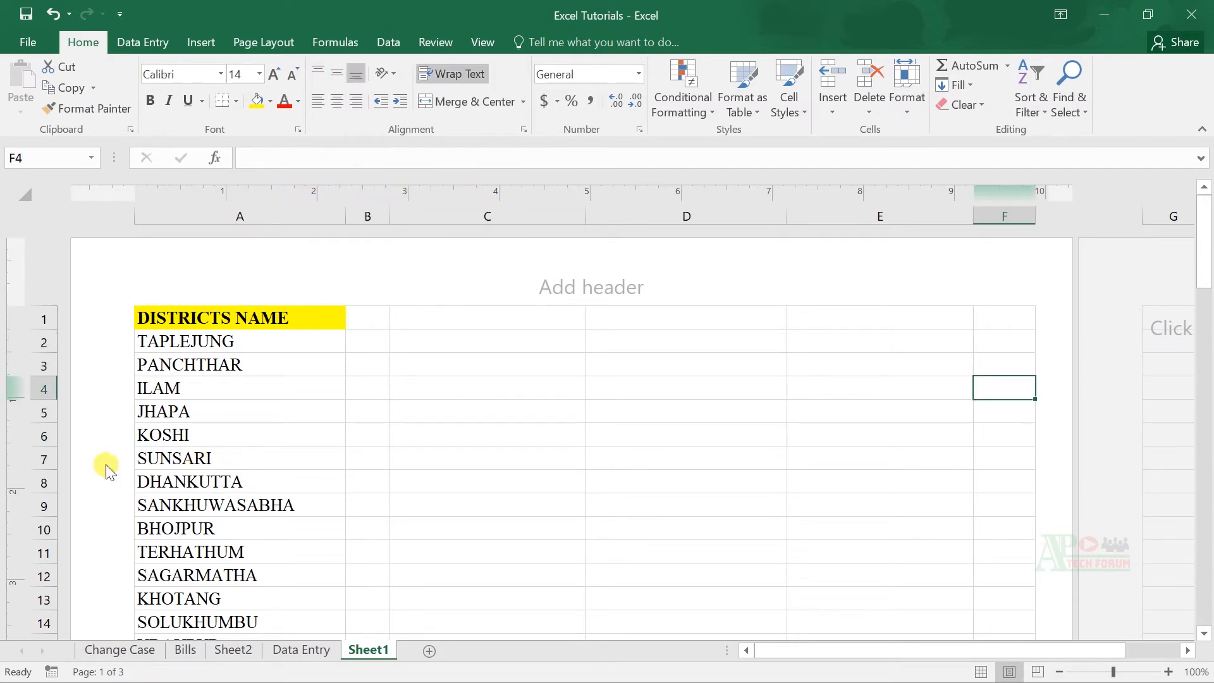
{"action": "left_click", "coordinate": [218, 313]}
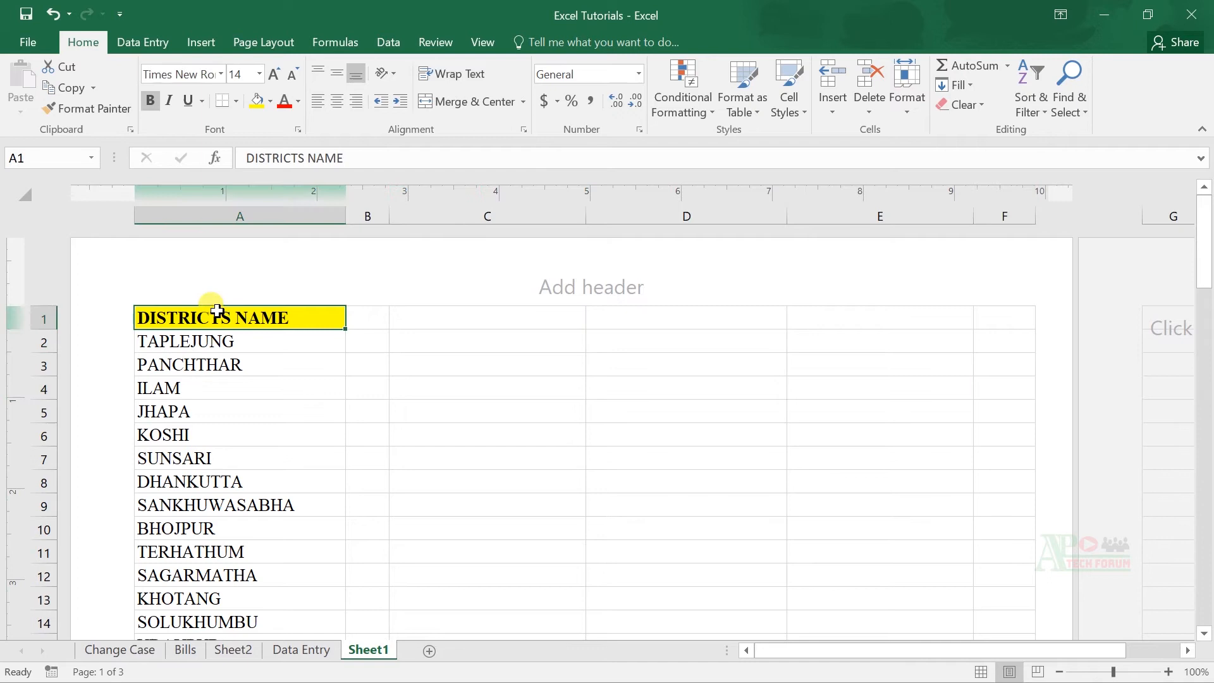
{"action": "left_click", "coordinate": [480, 327]}
Copy the DISTRICTS NAME heading into cells C1, D1 and E1 and widen column E slightly
{"action": "left_click", "coordinate": [281, 314]}
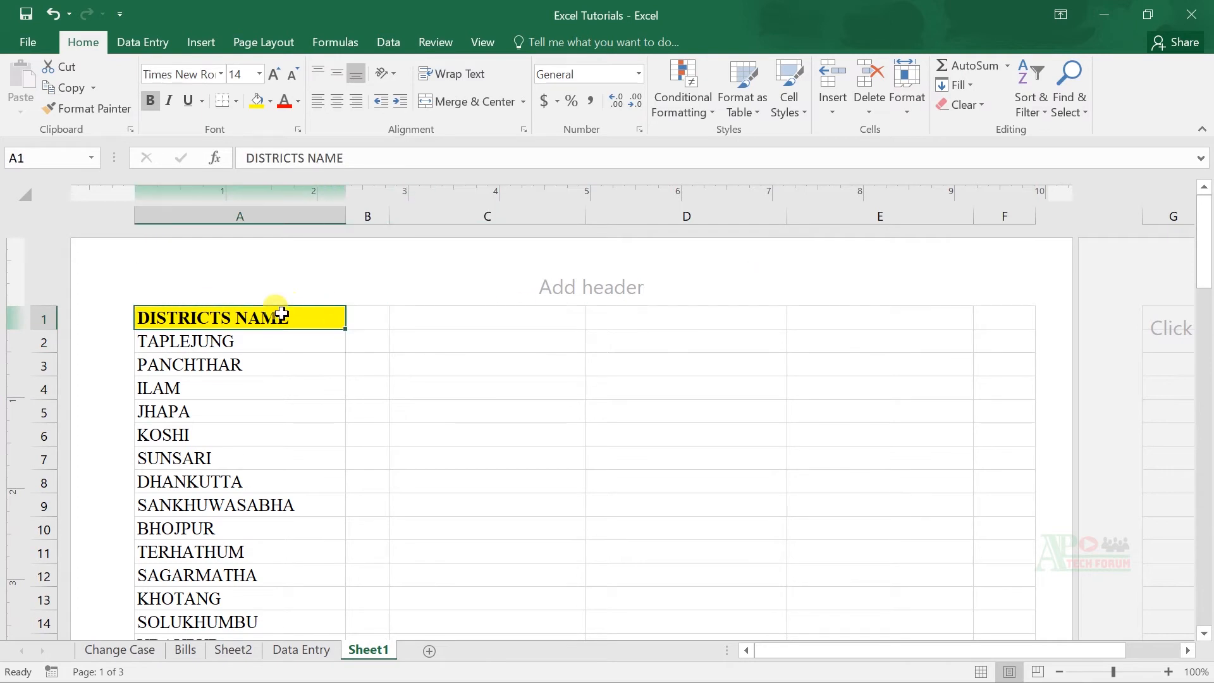
{"action": "key", "text": "ctrl+c"}
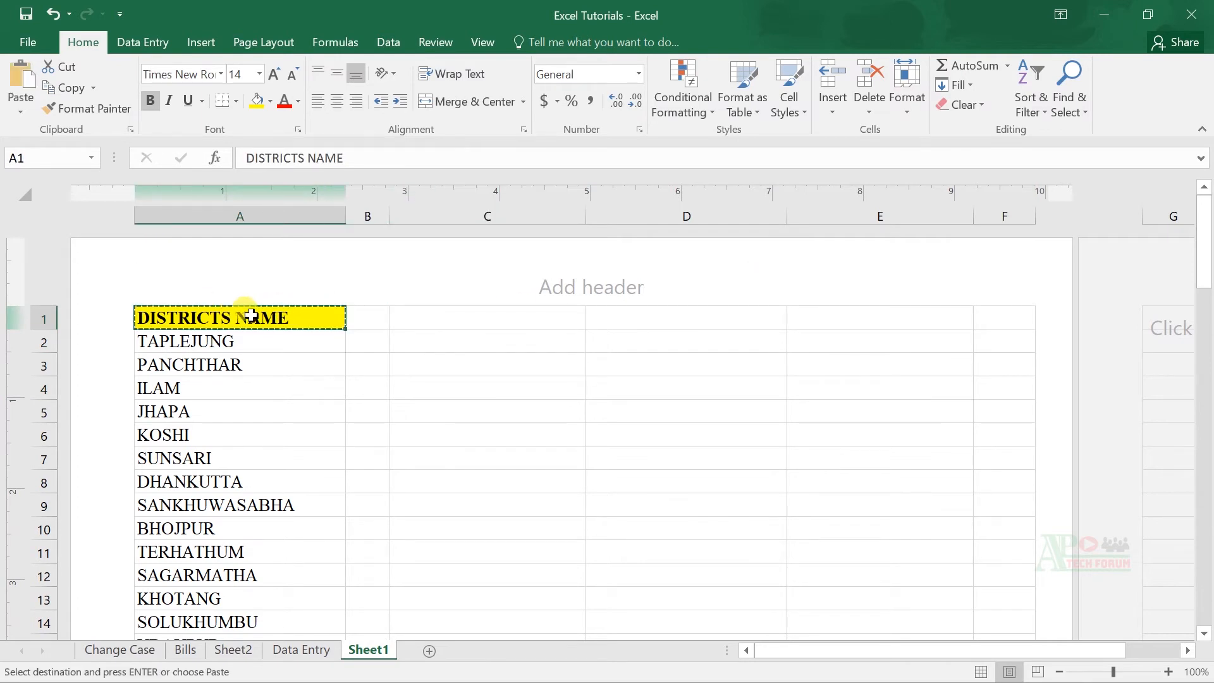
{"action": "left_click", "coordinate": [403, 317]}
{"action": "key", "text": "ctrl+v"}
{"action": "left_click", "coordinate": [658, 319]}
{"action": "key", "text": "ctrl+v"}
{"action": "left_click", "coordinate": [851, 320], "text": "ctrl"}
{"action": "key", "text": "ctrl+v"}
{"action": "left_click_drag", "start_coordinate": [977, 220], "coordinate": [992, 222]}
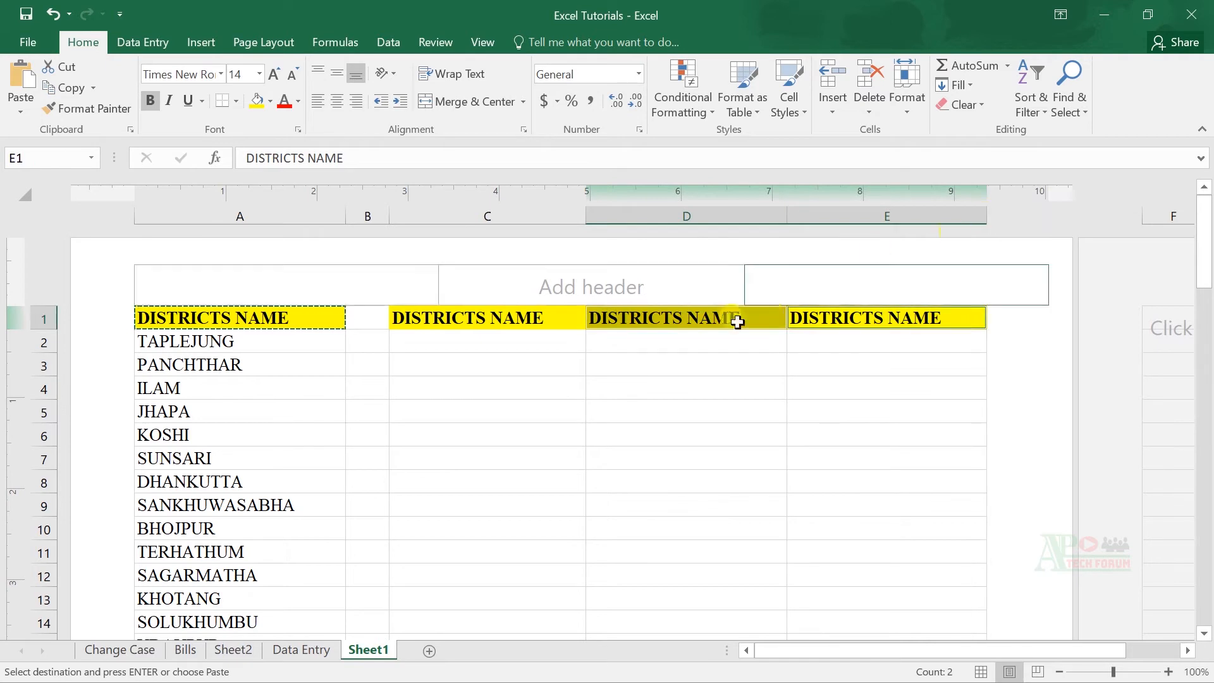
{"action": "left_click", "coordinate": [719, 334]}
{"action": "left_click_drag", "start_coordinate": [171, 345], "coordinate": [169, 528]}
Undo the column E width change and the three heading pastes in C1:E1
{"action": "key", "text": "ctrl+z"}
{"action": "key", "text": "ctrl+z"}
{"action": "key", "text": "ctrl+z"}
{"action": "key", "text": "ctrl+z"}
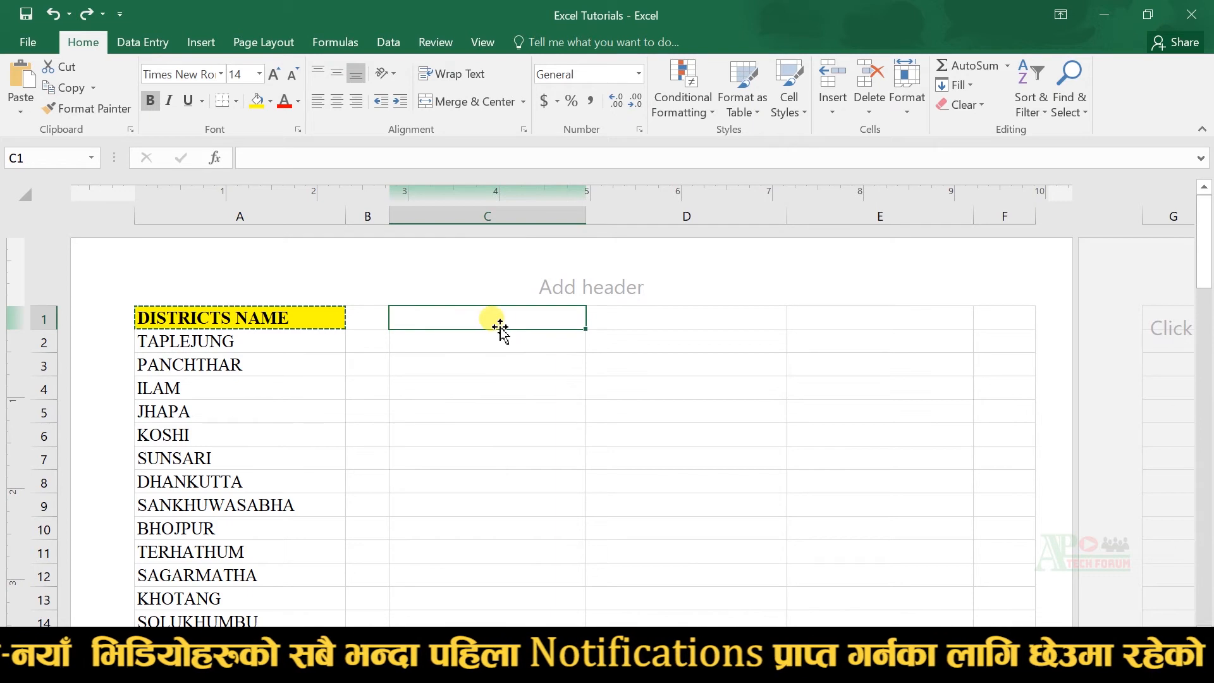
Enter APA1 in cell C1, combining the prefix AP with the reference of the DISTRICTS NAME cell
{"action": "type", "text": "AP"}
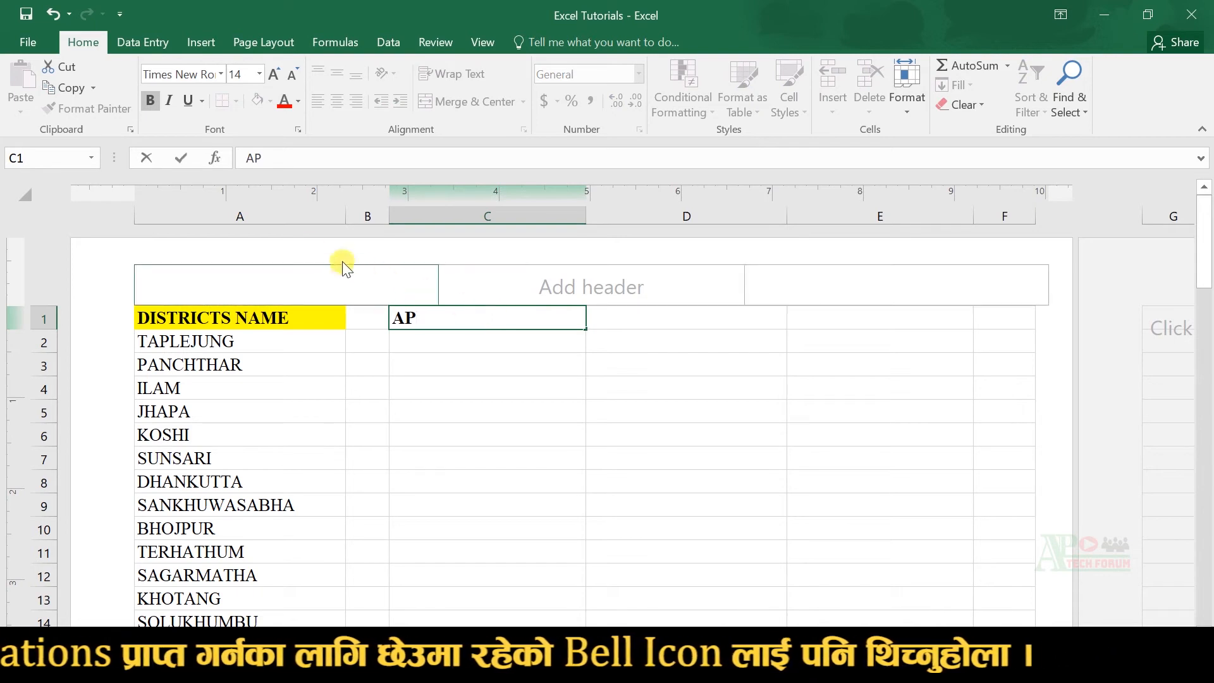
{"action": "left_click", "coordinate": [193, 318]}
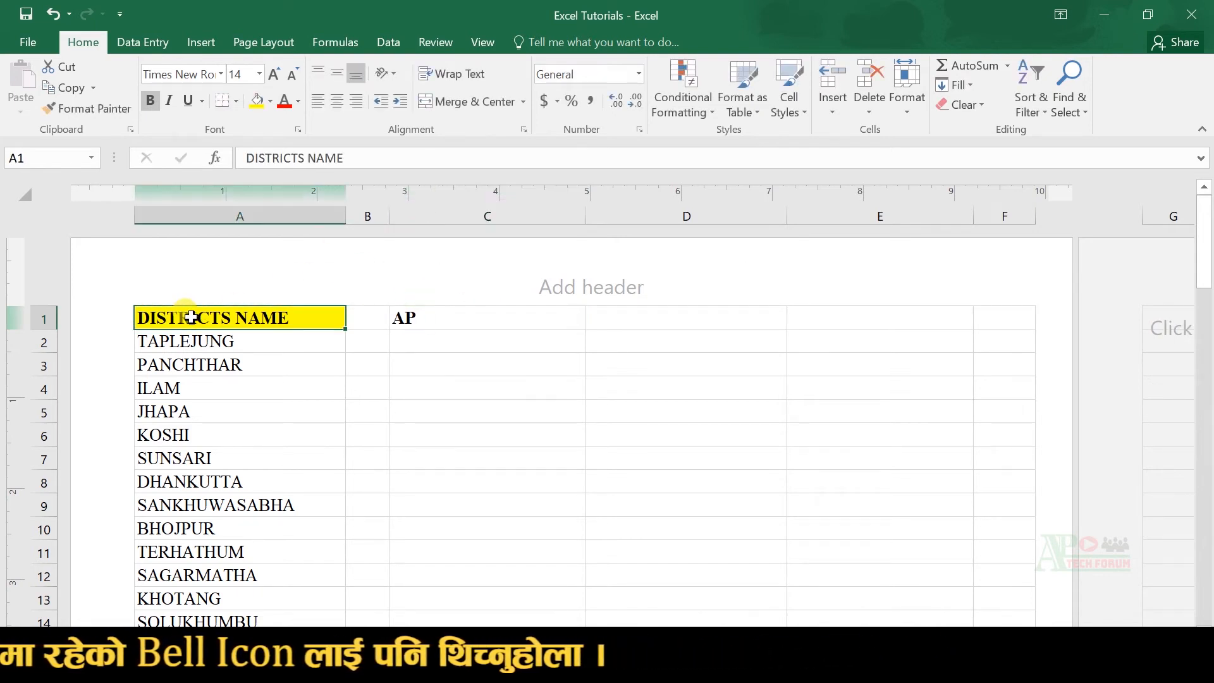
{"action": "left_click", "coordinate": [39, 317]}
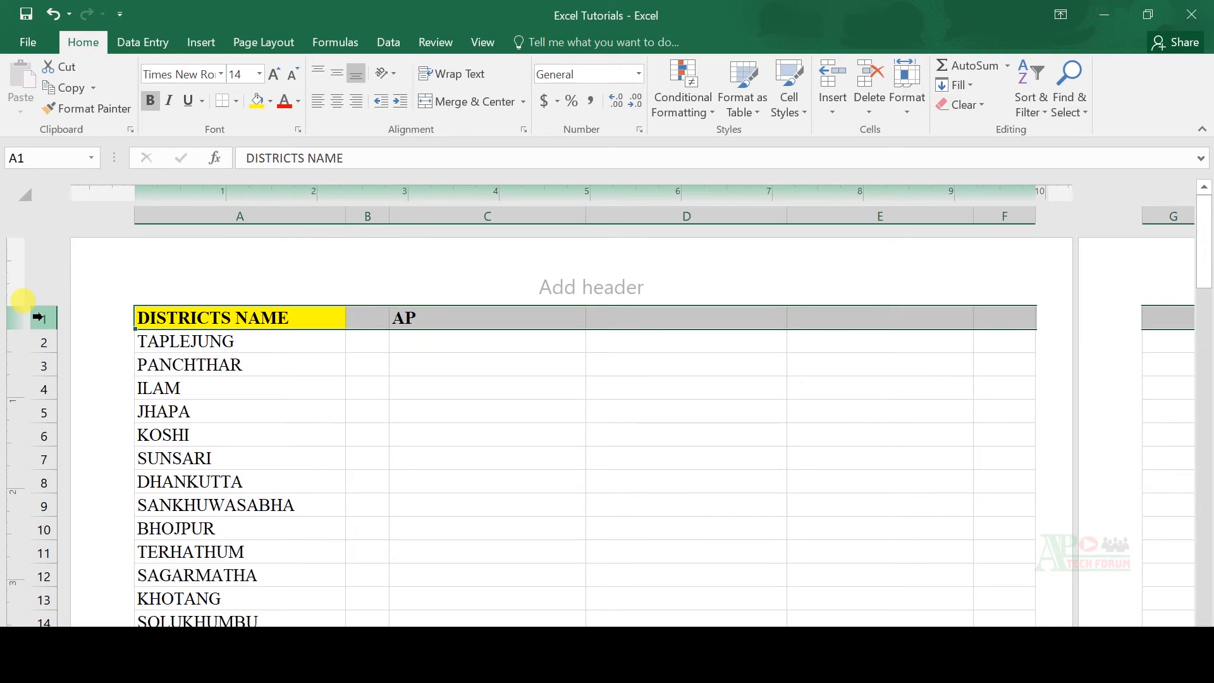
{"action": "left_click", "coordinate": [211, 316]}
{"action": "left_click", "coordinate": [440, 316]}
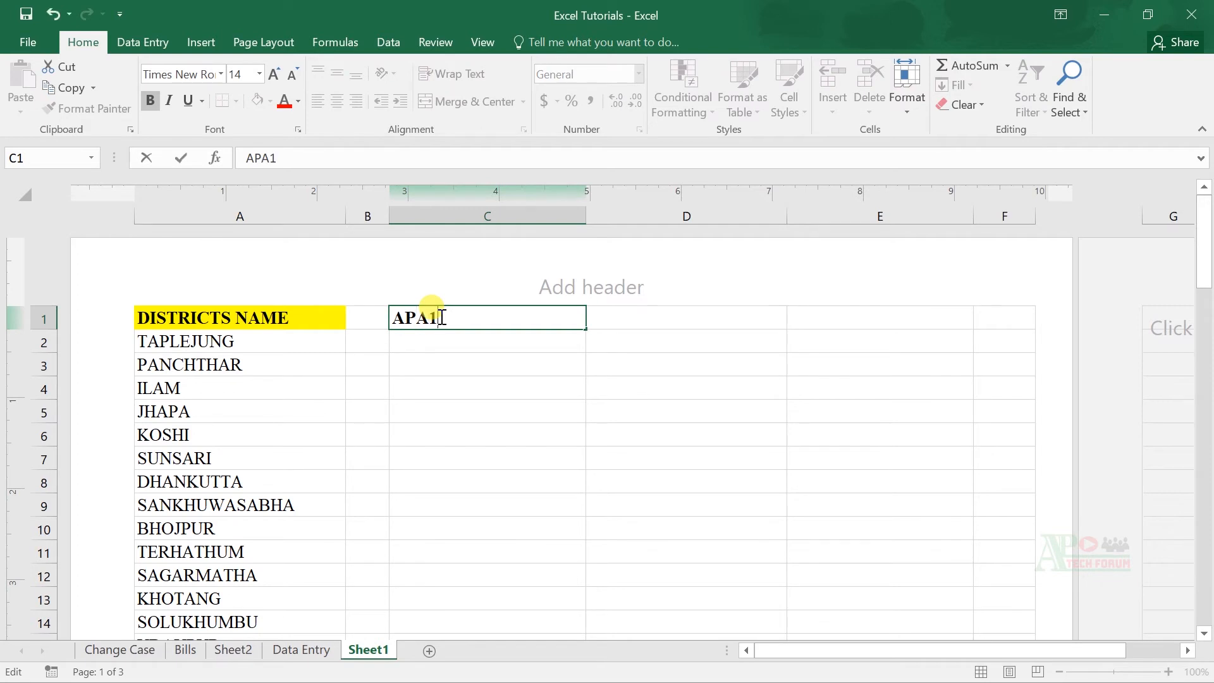
{"action": "key", "text": "Return"}
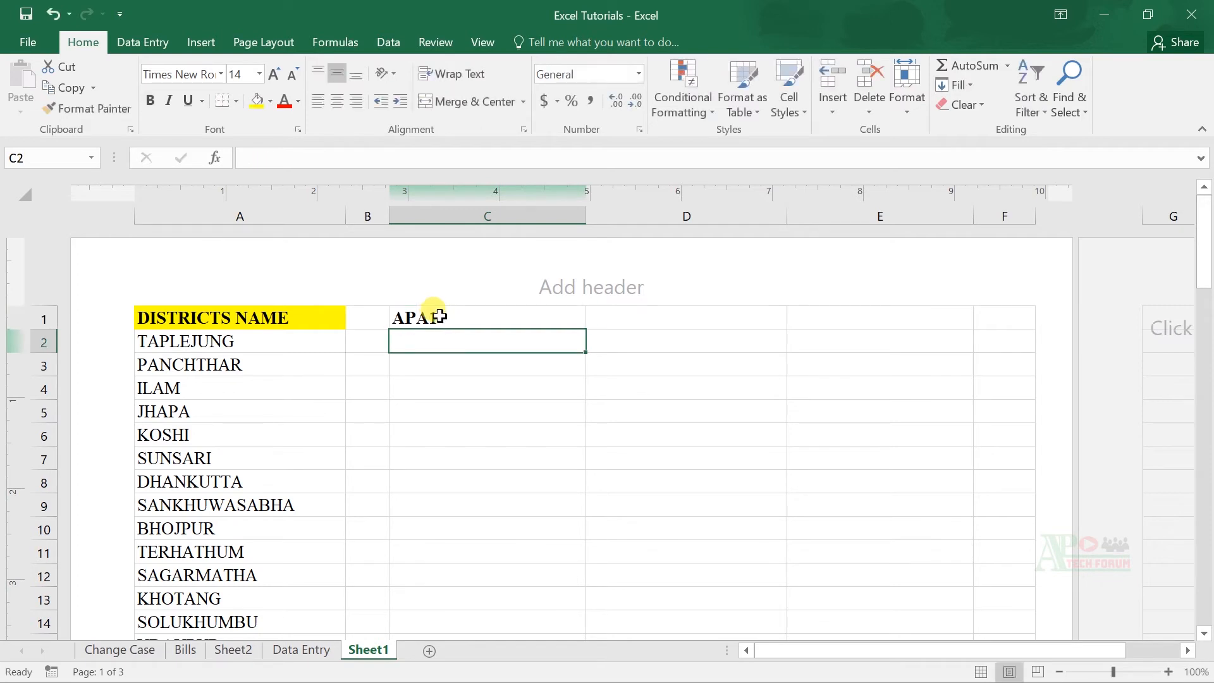
{"action": "left_click", "coordinate": [440, 316]}
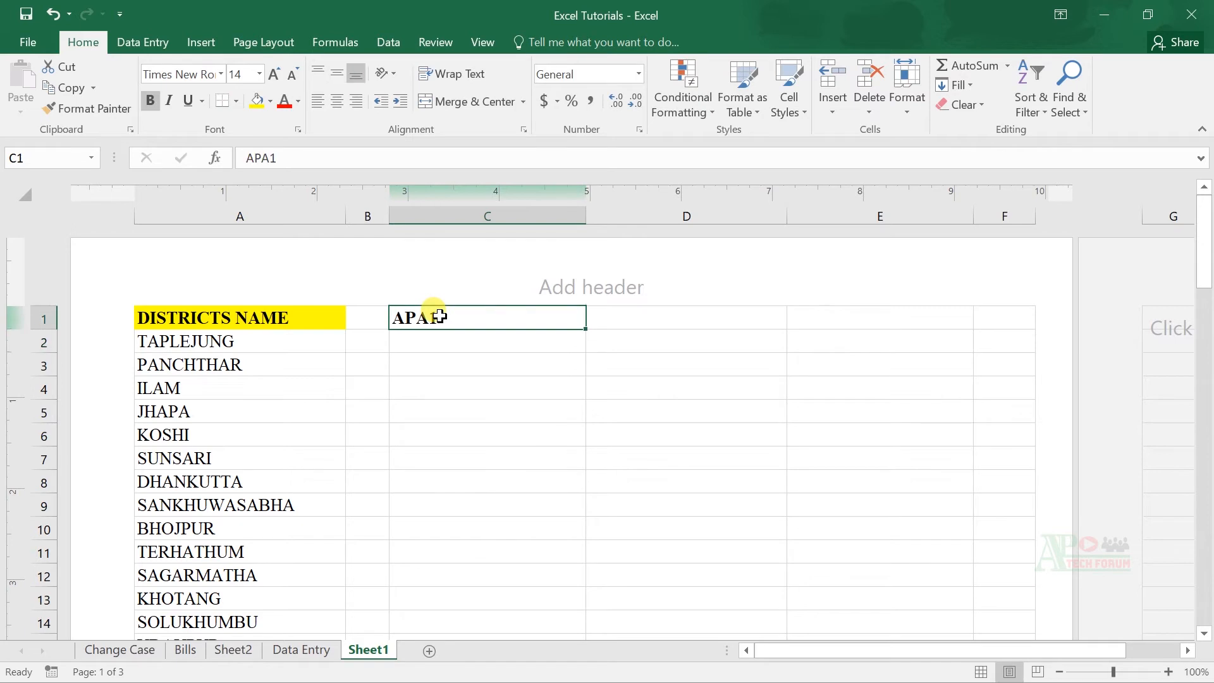
Copy the APA1 code from C1 into cells D1 and E1
{"action": "left_click", "coordinate": [644, 321]}
{"action": "key", "text": "Left"}
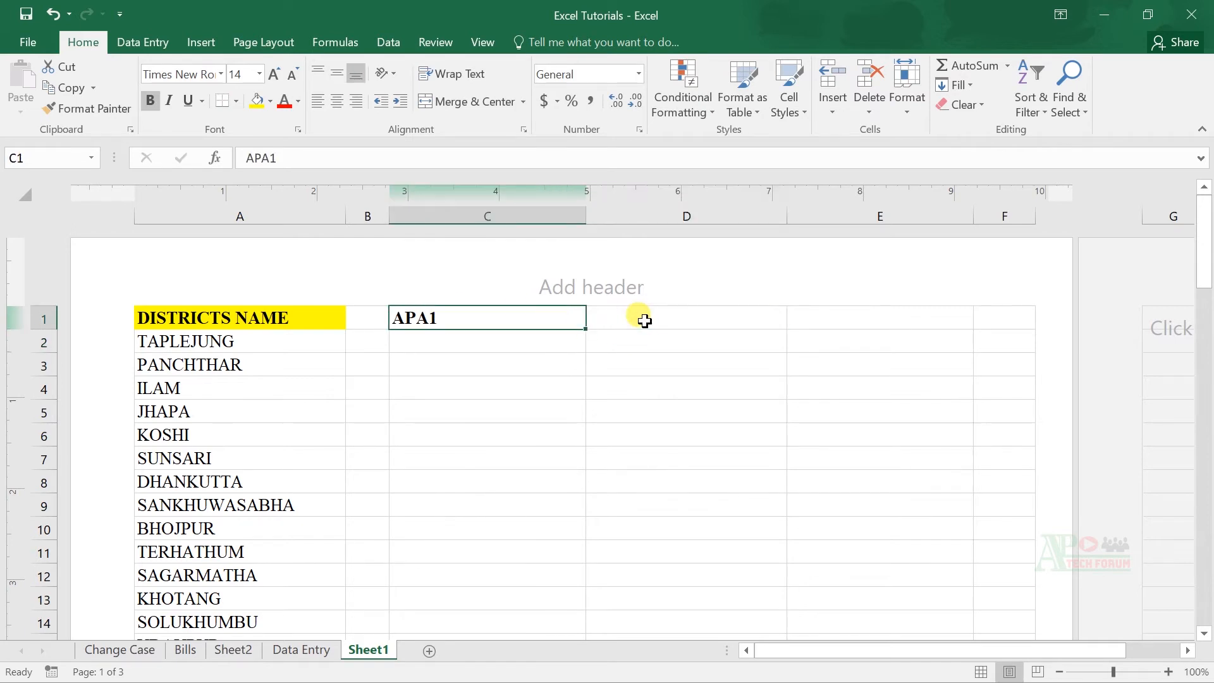
{"action": "key", "text": "ctrl+c"}
{"action": "left_click", "coordinate": [644, 320]}
{"action": "key", "text": "ctrl+v"}
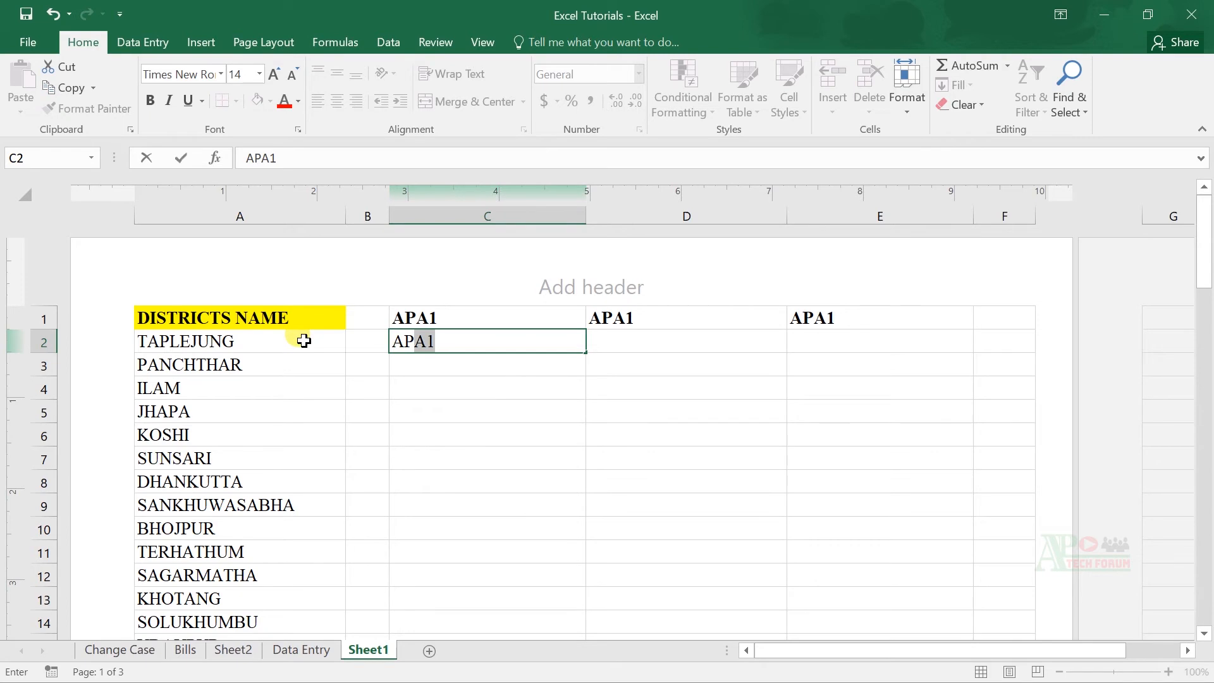
Enter APA2 in cell C2 and APA3 in cell D2
{"action": "left_click", "coordinate": [304, 341]}
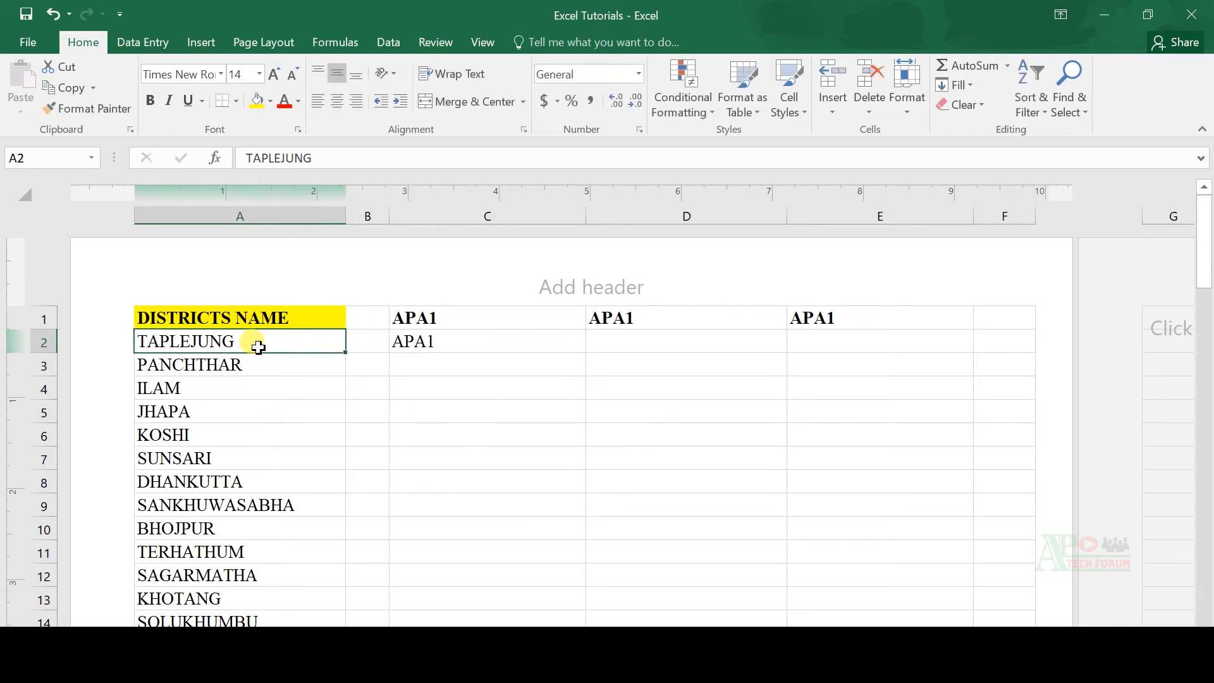
{"action": "left_click", "coordinate": [244, 215]}
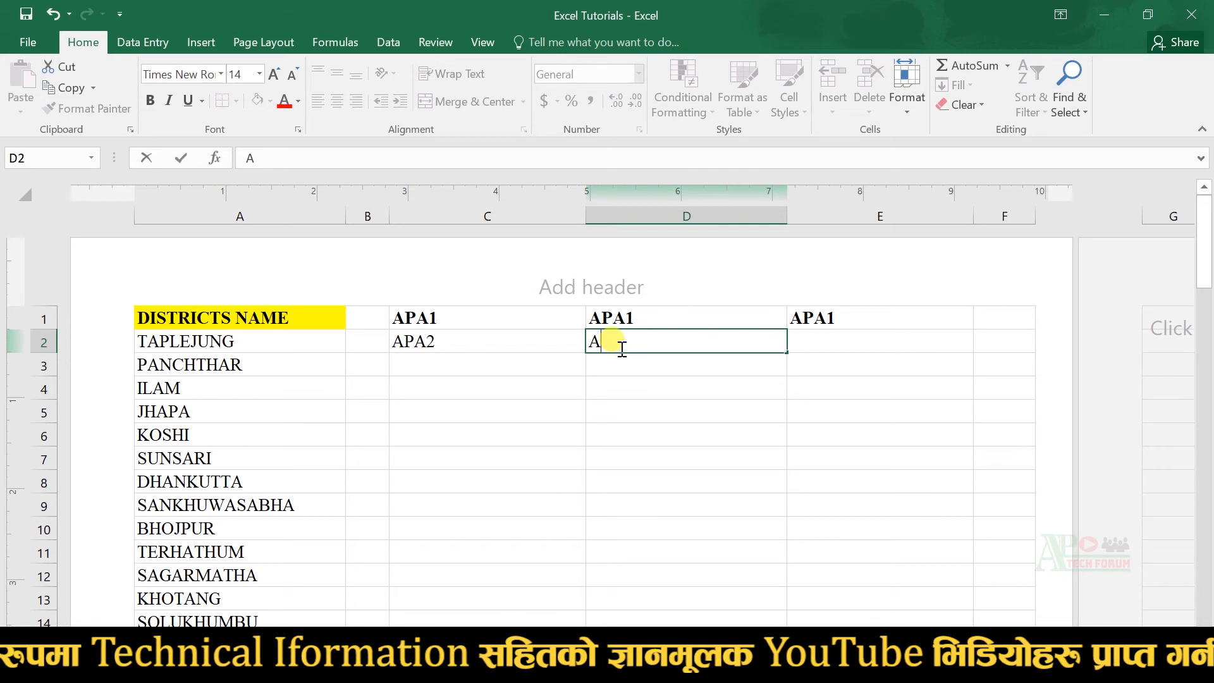
{"action": "type", "text": "P"}
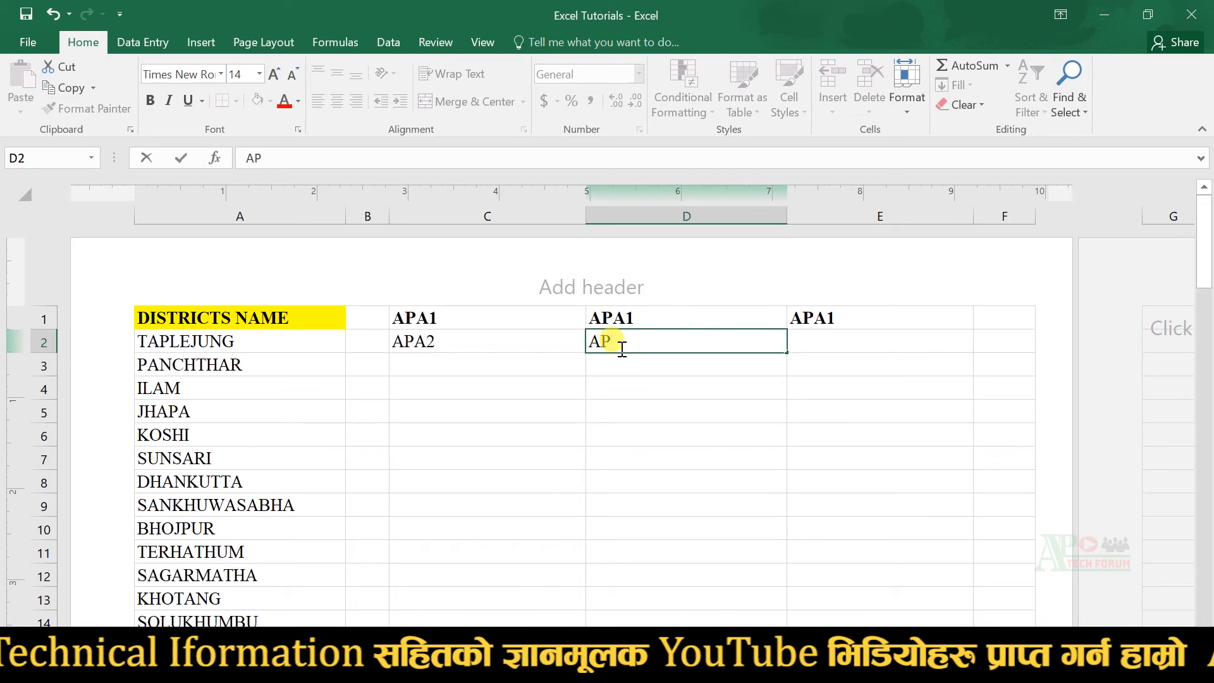
{"action": "type", "text": "A3"}
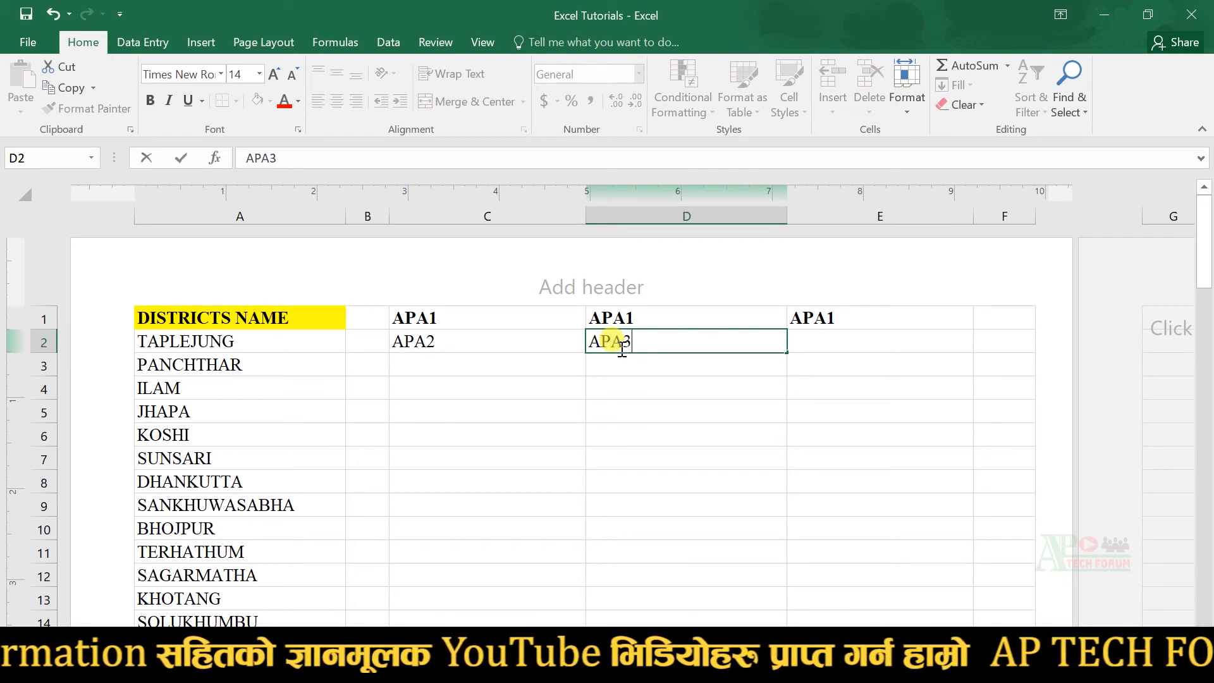
{"action": "key", "text": "Return"}
Fill the series from C2 across to E2 so it runs APA2 to APA4
{"action": "left_click", "coordinate": [506, 341]}
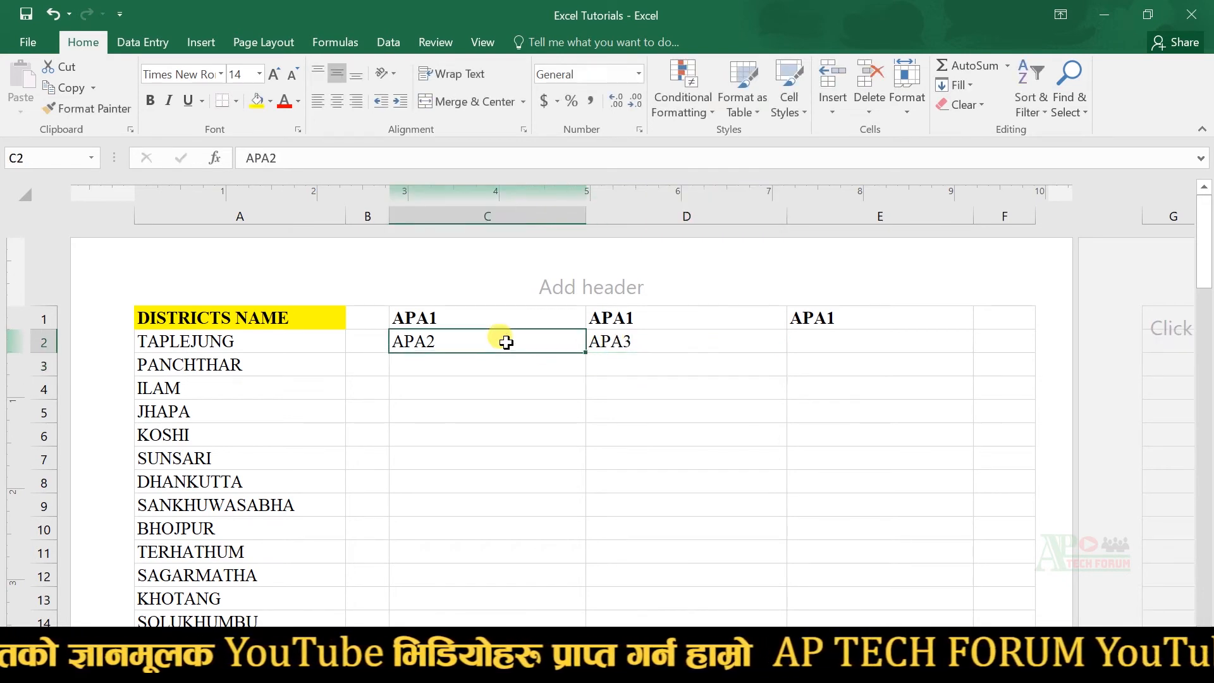
{"action": "left_click_drag", "start_coordinate": [585, 353], "coordinate": [894, 344]}
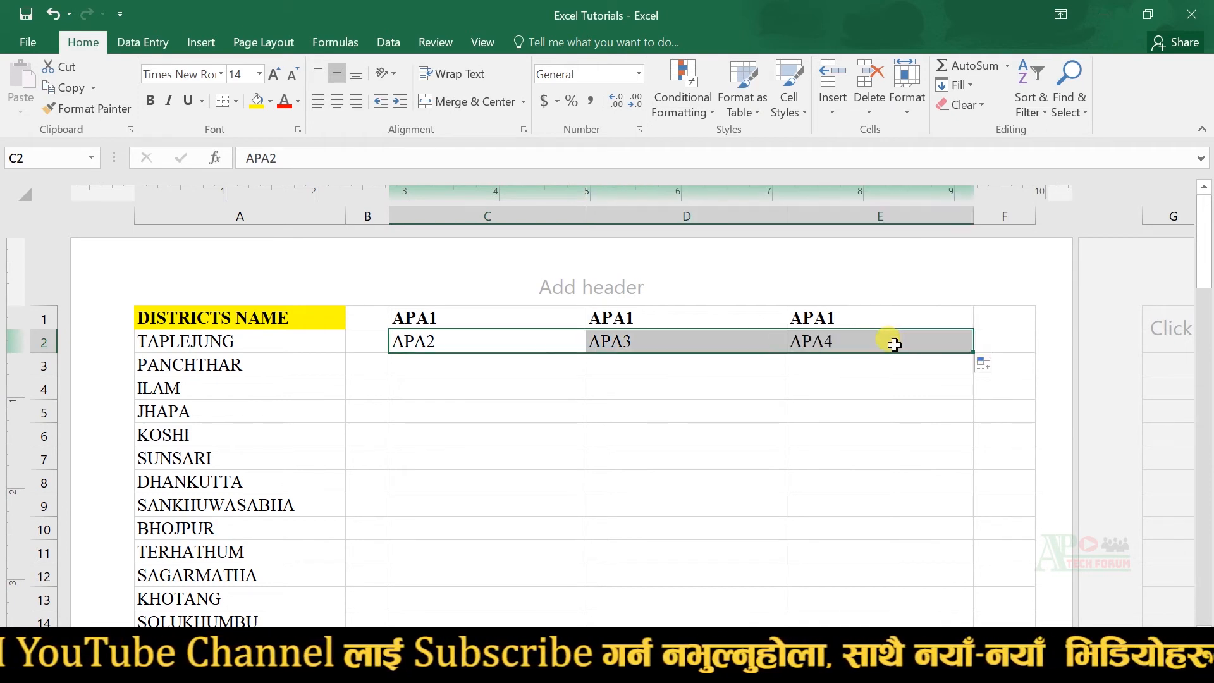
{"action": "left_click", "coordinate": [891, 343]}
Enter APA5 in cell C3 and fill the series across to E3, ending at APA7
{"action": "left_click", "coordinate": [487, 364]}
{"action": "type", "text": "APA5"}
{"action": "key", "text": "Return"}
{"action": "left_click", "coordinate": [537, 366]}
{"action": "left_click_drag", "start_coordinate": [586, 375], "coordinate": [884, 375]}
Compare the codes in C1:E3 with the district name cells in column A they refer to
{"action": "left_click", "coordinate": [805, 341]}
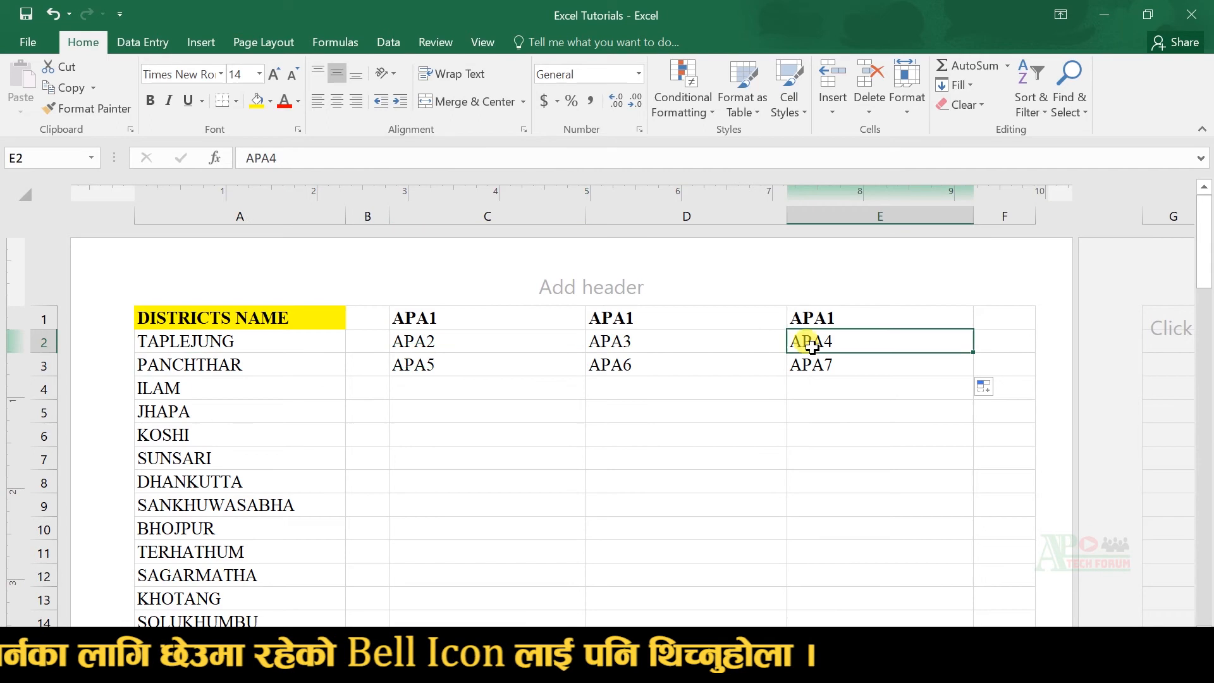
{"action": "left_click", "coordinate": [169, 387]}
{"action": "left_click", "coordinate": [403, 364]}
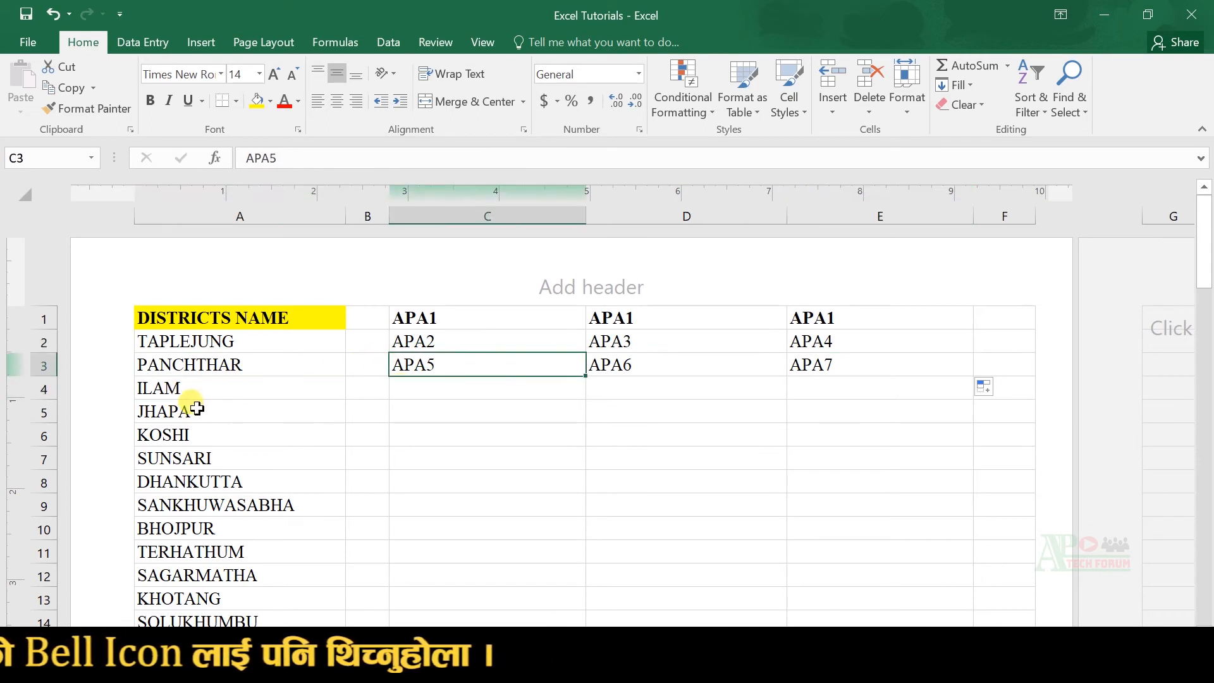
{"action": "left_click", "coordinate": [197, 410]}
{"action": "left_click_drag", "start_coordinate": [453, 341], "coordinate": [797, 364]}
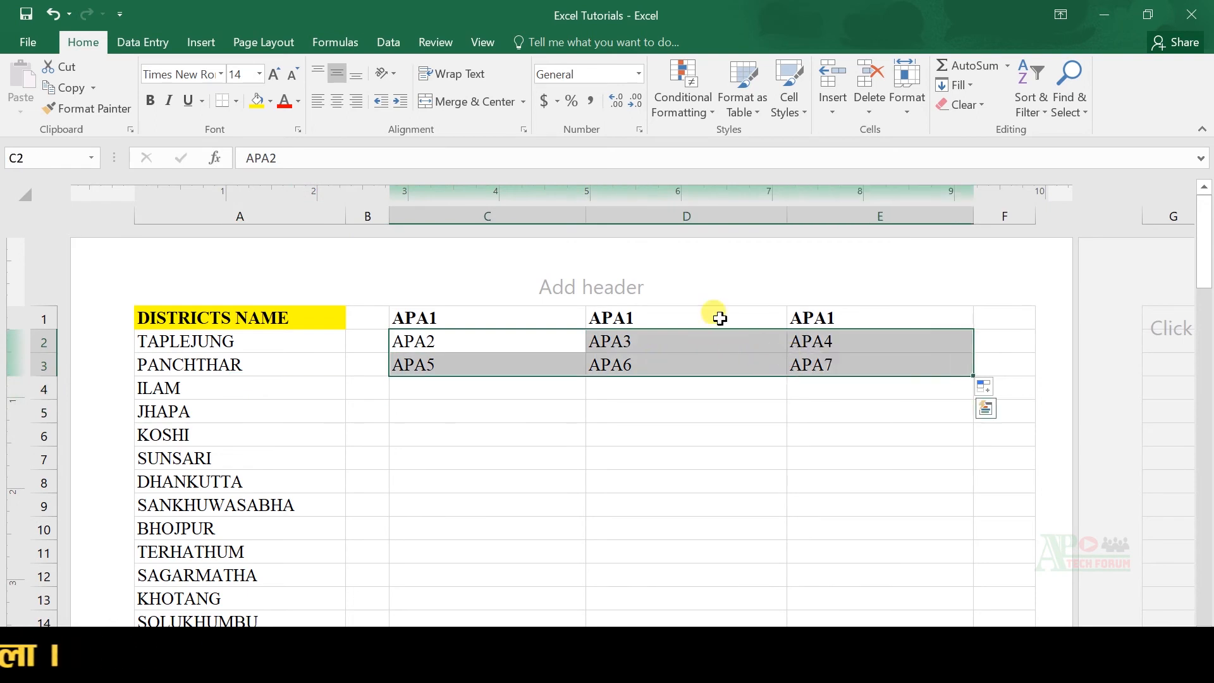
{"action": "left_click", "coordinate": [461, 322]}
{"action": "key", "text": "Right"}
{"action": "key", "text": "Right"}
{"action": "key", "text": "Left"}
{"action": "key", "text": "Left"}
{"action": "key", "text": "Left"}
{"action": "key", "text": "Left"}
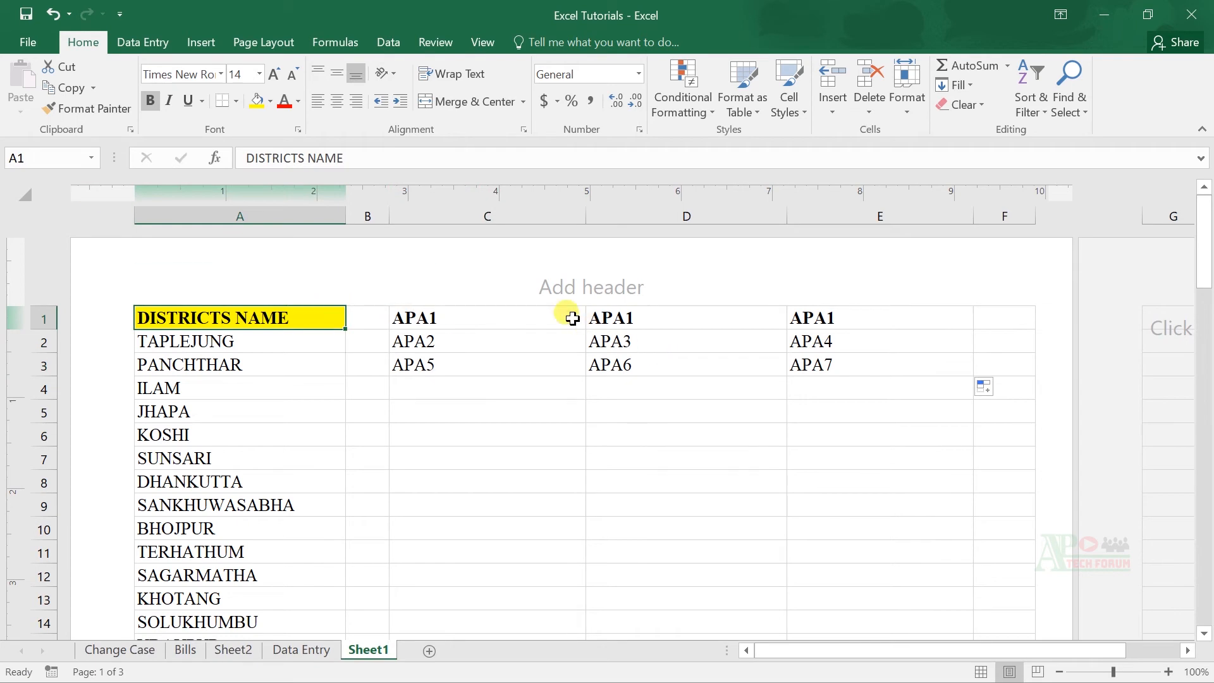
{"action": "key", "text": "Right"}
{"action": "key", "text": "Right"}
{"action": "key", "text": "Down"}
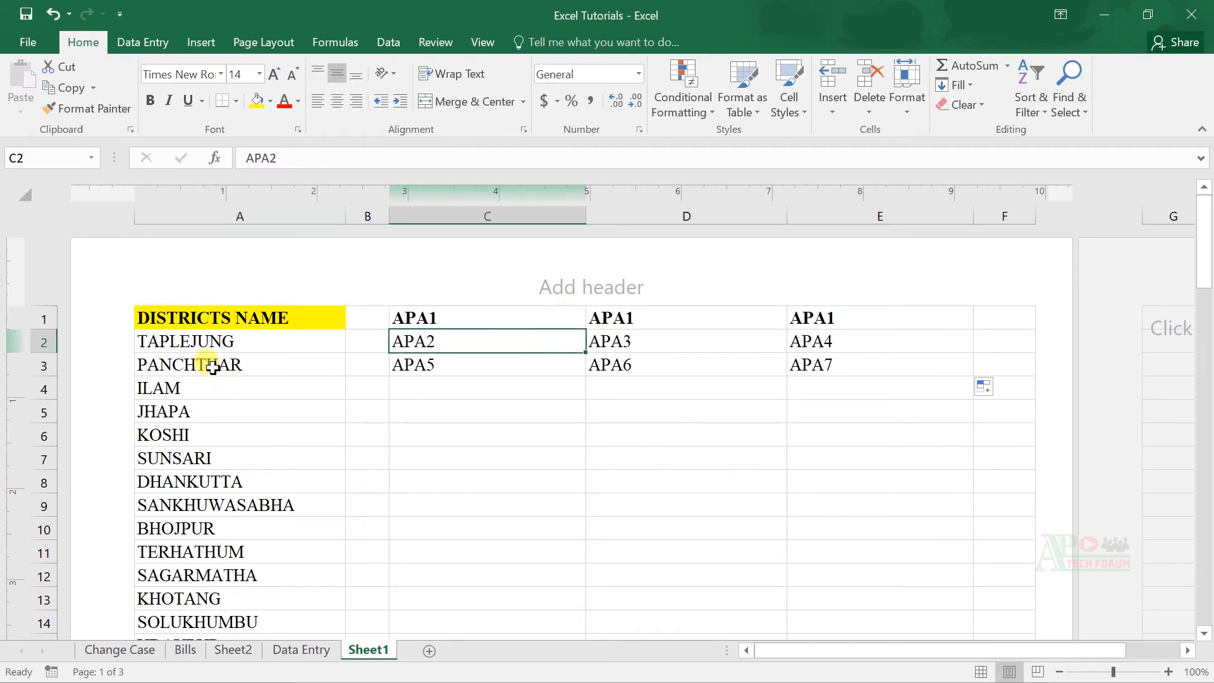
{"action": "key", "text": "Right"}
{"action": "key", "text": "Right"}
{"action": "key", "text": "Down"}
{"action": "key", "text": "Up"}
{"action": "key", "text": "Left"}
{"action": "key", "text": "Left"}
{"action": "key", "text": "Right"}
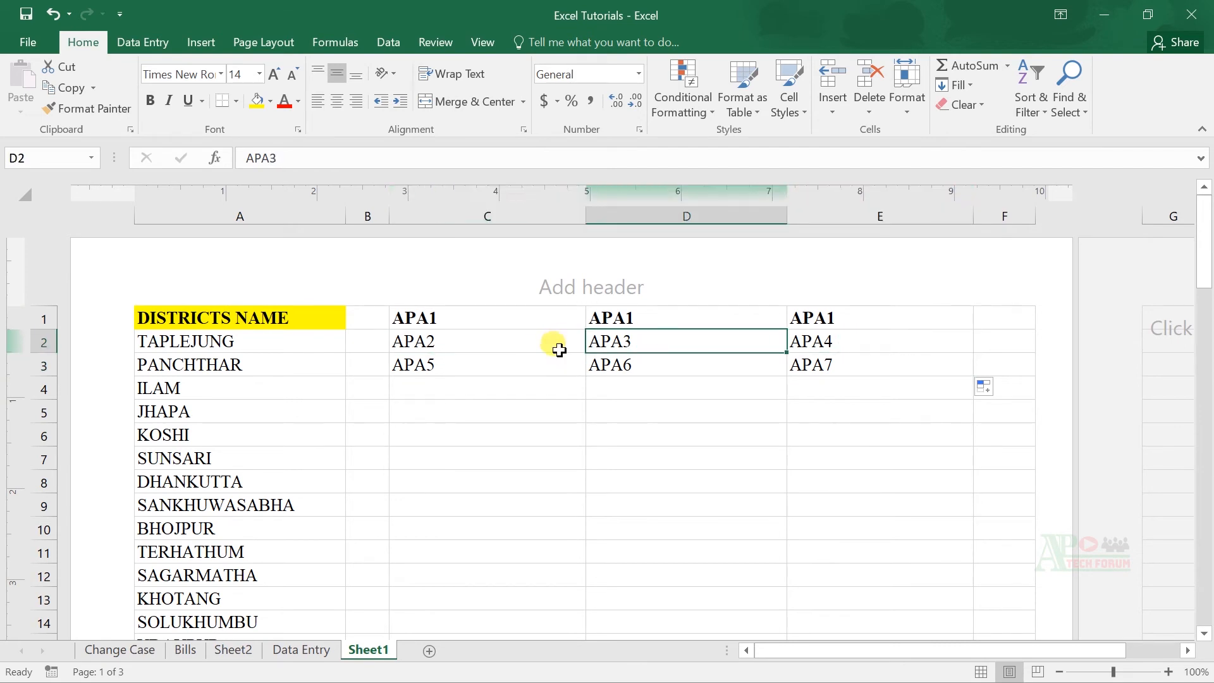
Fill the code pattern in C2:E3 down to row 28, ending at APA82
{"action": "left_click_drag", "start_coordinate": [550, 344], "coordinate": [968, 371]}
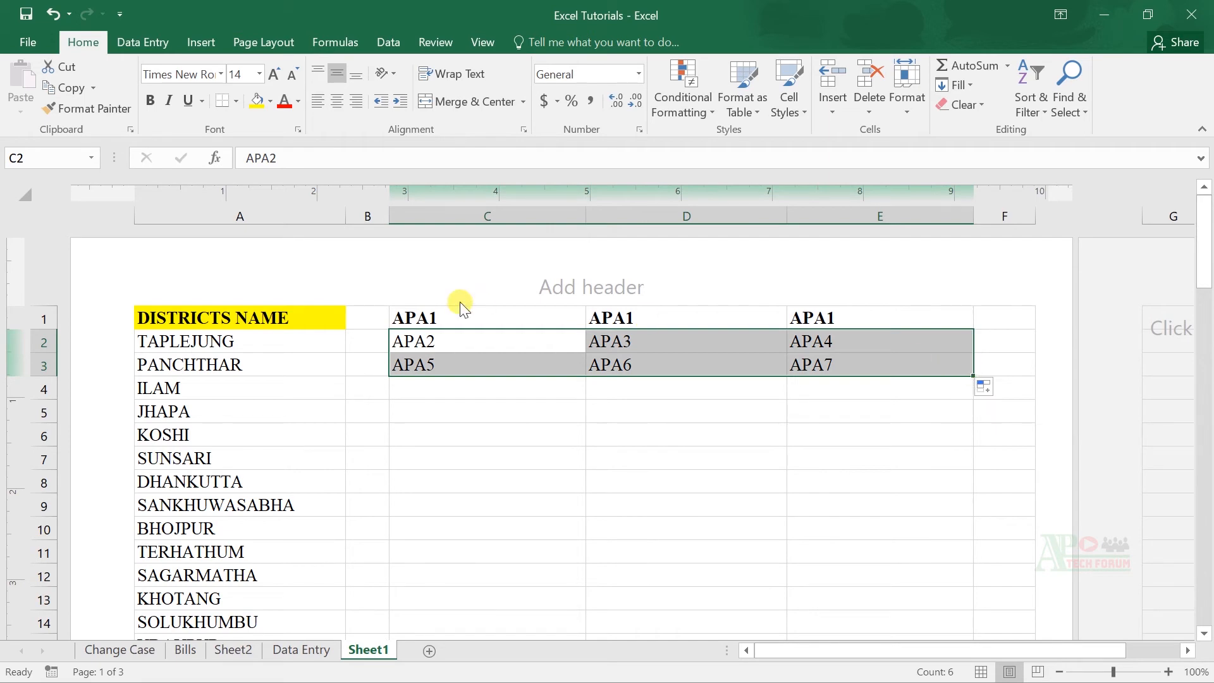
{"action": "left_click_drag", "start_coordinate": [446, 344], "coordinate": [793, 362]}
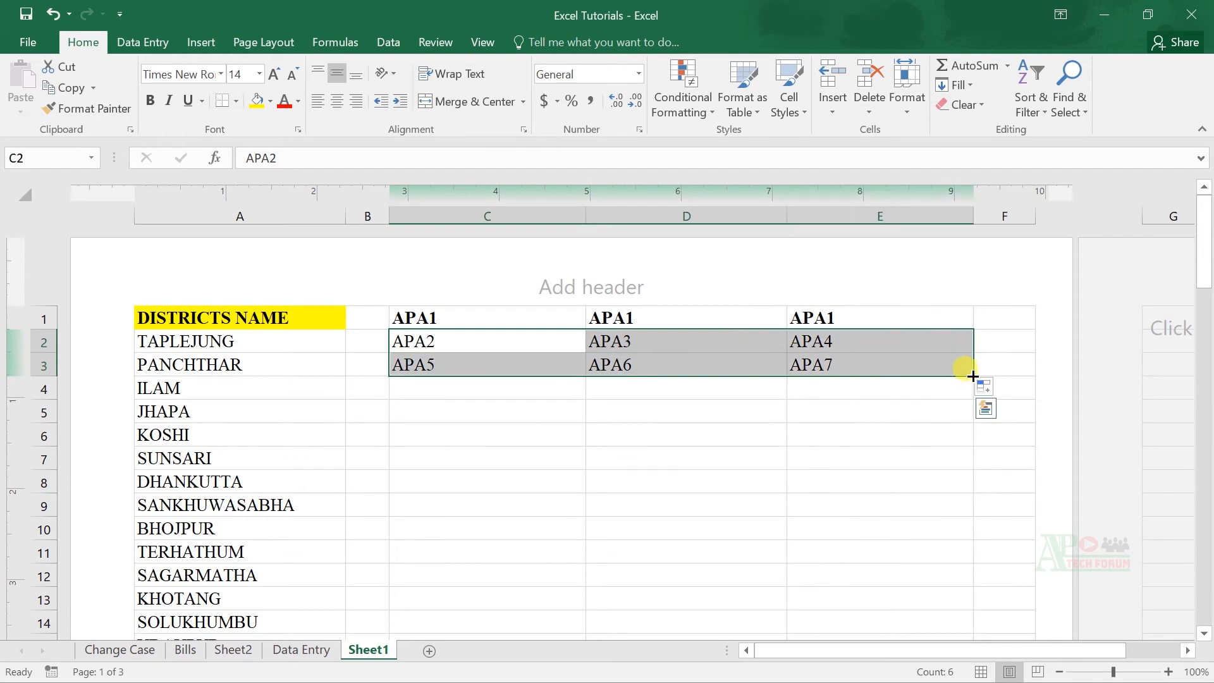
{"action": "left_click_drag", "start_coordinate": [973, 377], "coordinate": [941, 335]}
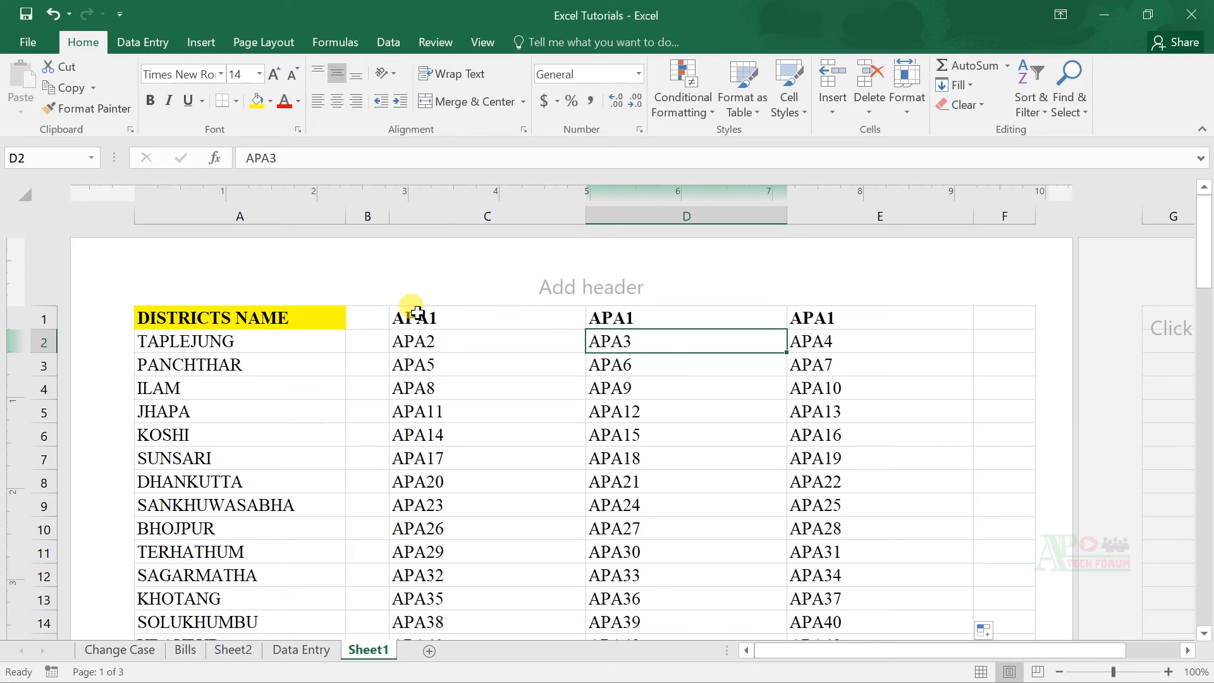
Replace every AP with = in C1:E28 so the codes become references to column A
{"action": "left_click_drag", "start_coordinate": [418, 313], "coordinate": [796, 629]}
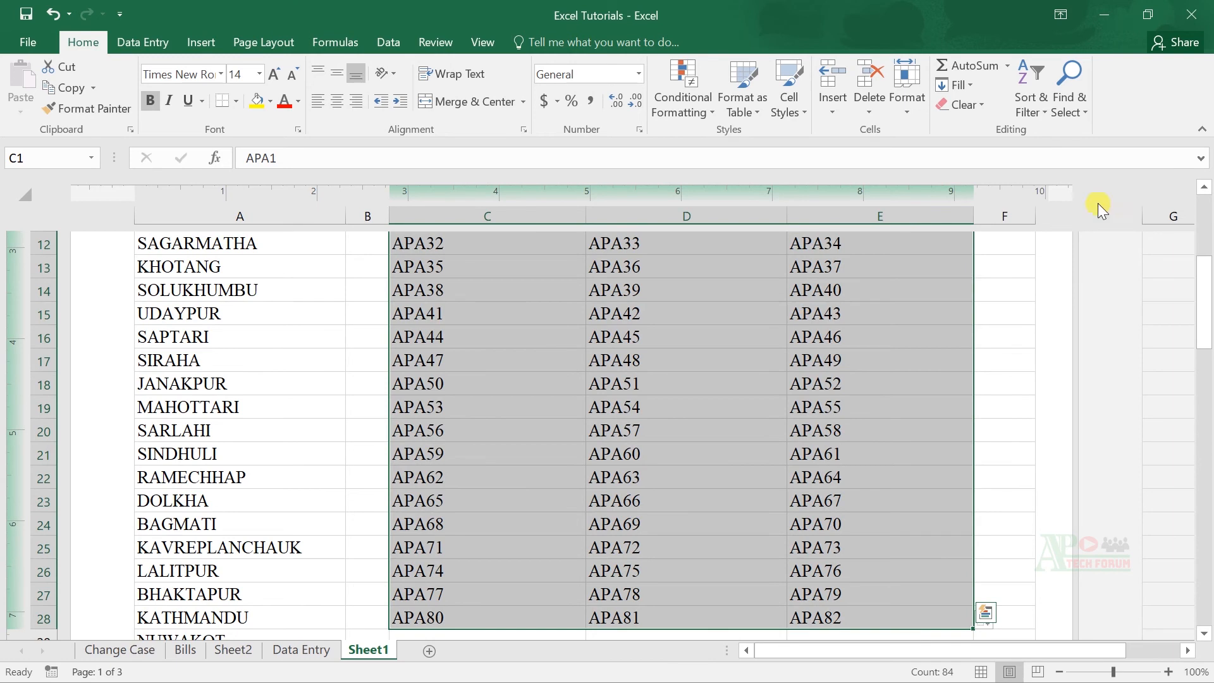
{"action": "left_click_drag", "start_coordinate": [1205, 259], "coordinate": [1208, 184]}
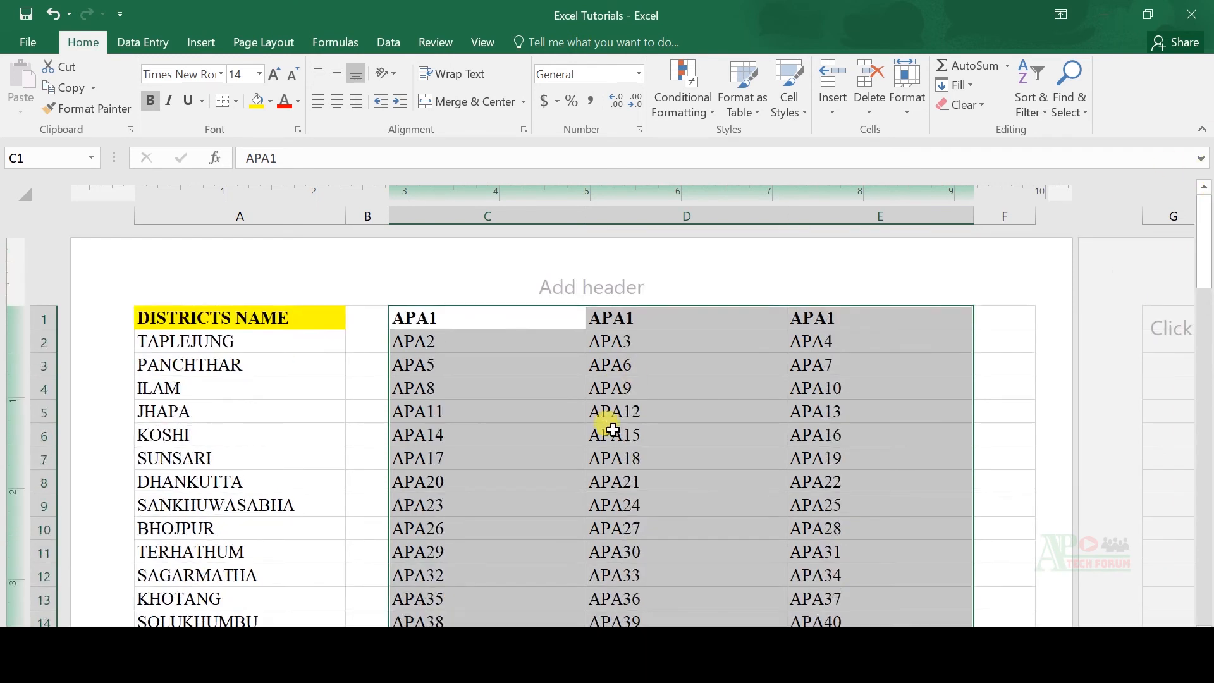
{"action": "key", "text": "ctrl+h"}
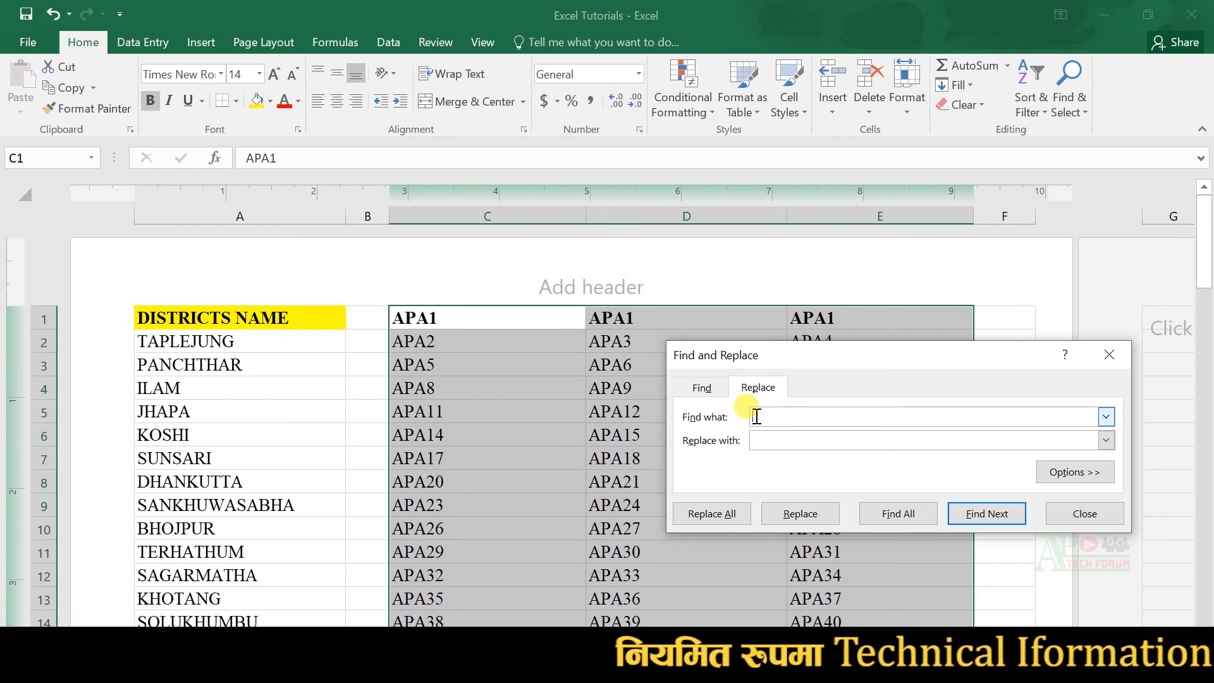
{"action": "type", "text": "AP"}
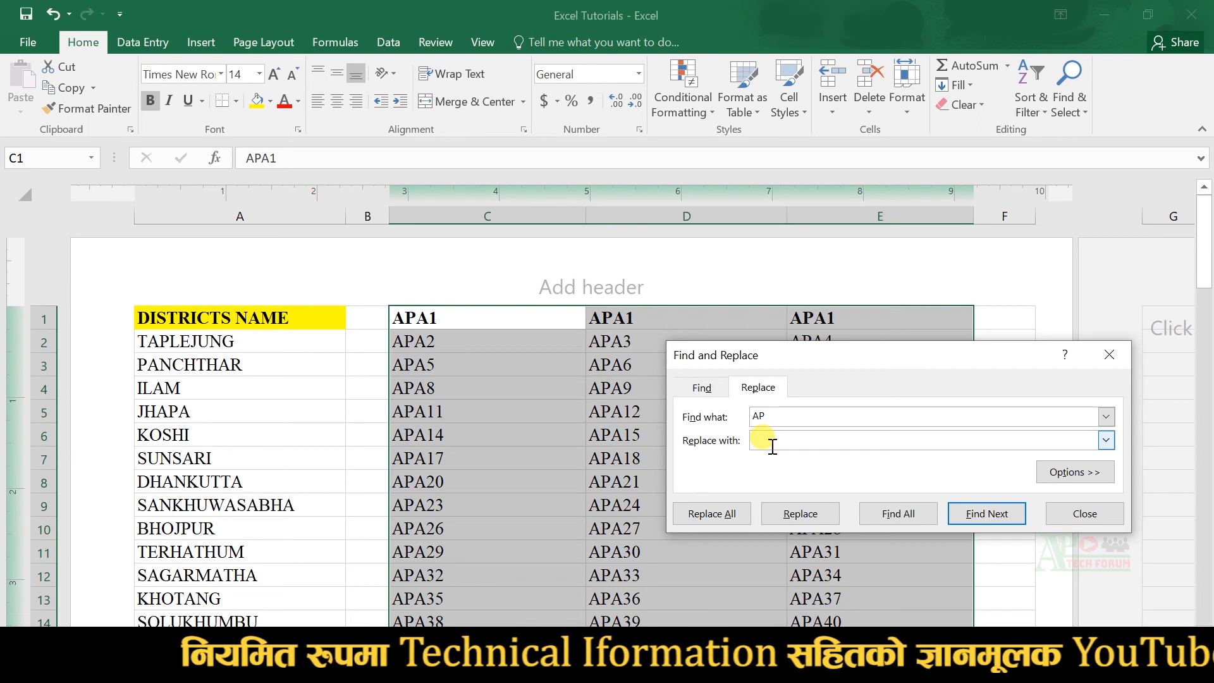
{"action": "left_click", "coordinate": [772, 443]}
{"action": "type", "text": "="}
{"action": "left_click", "coordinate": [705, 513]}
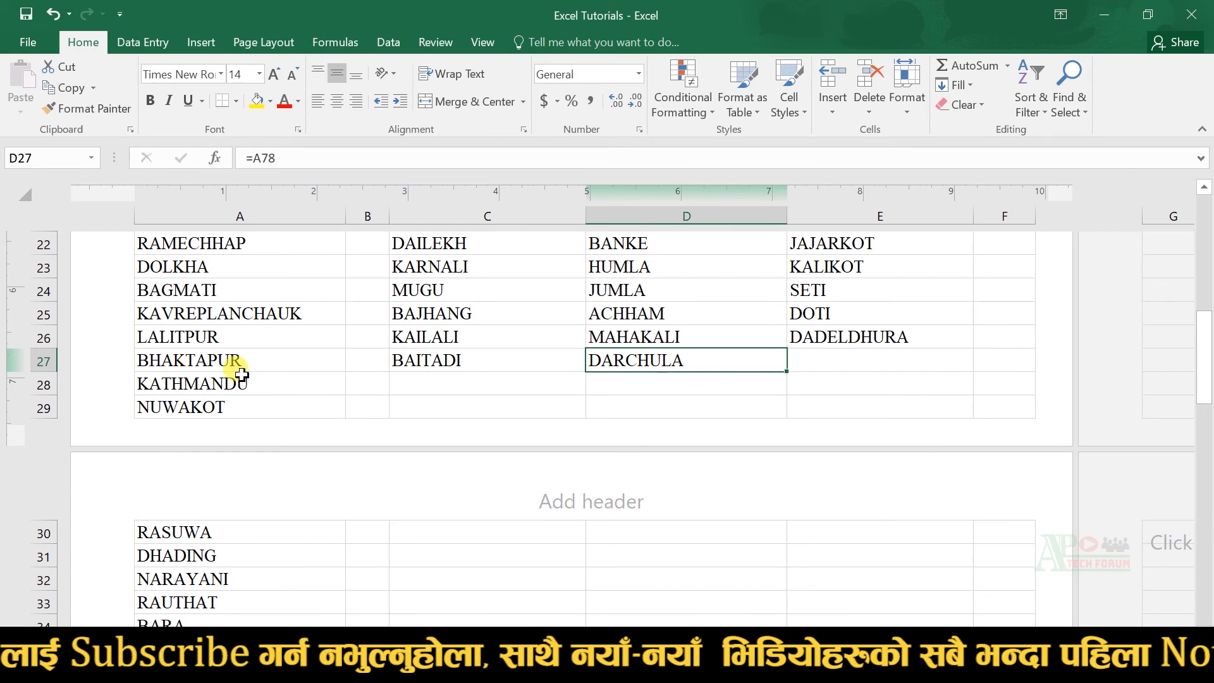
Check the last district name in column A against the end of the three split columns
{"action": "left_click", "coordinate": [243, 376]}
{"action": "key", "text": "ctrl+Down"}
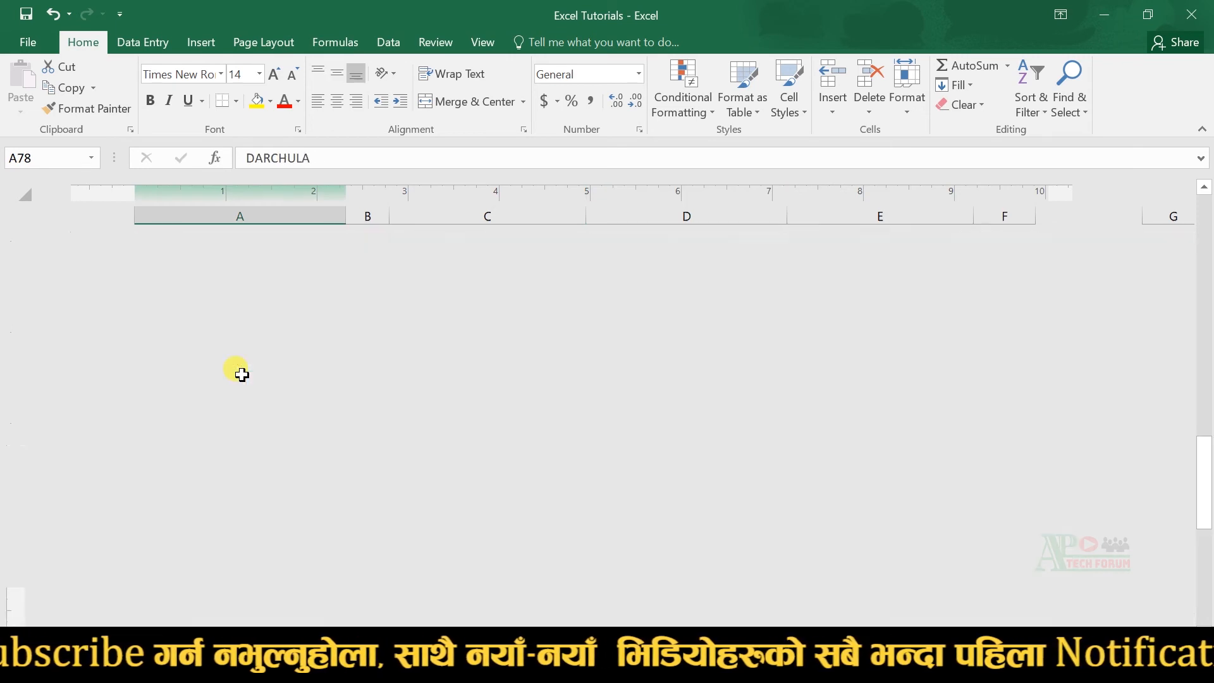
{"action": "key", "text": "ctrl+Home"}
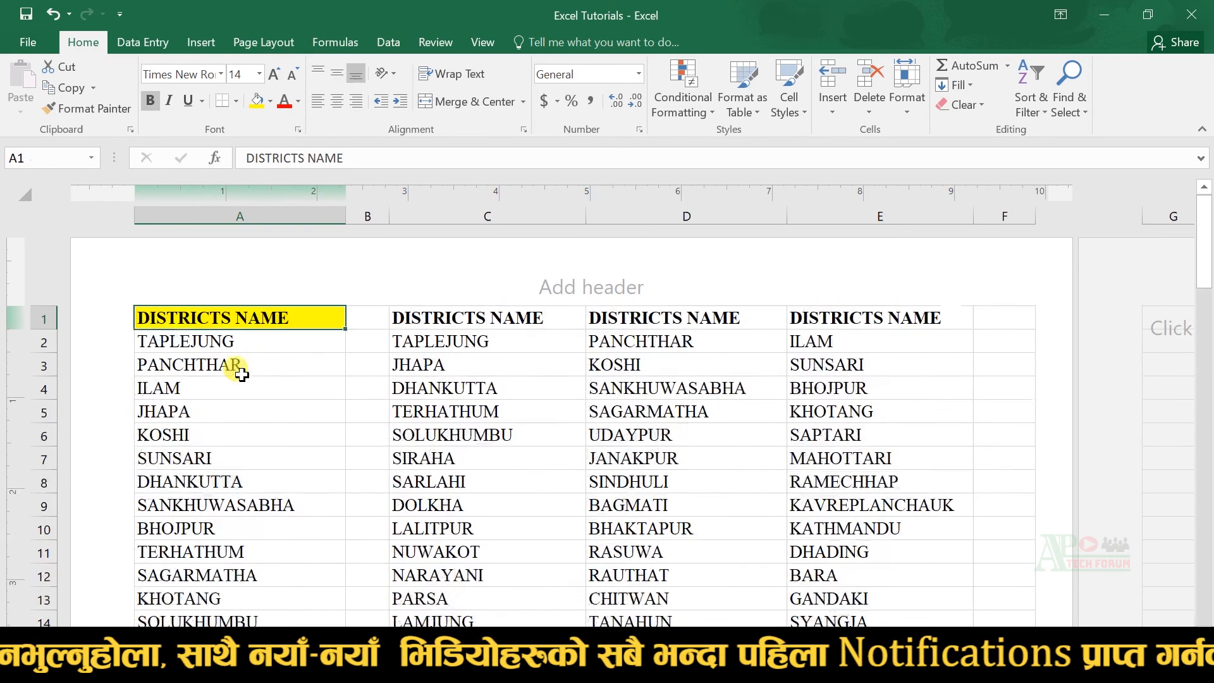
Count the district names in the three split columns, starting at C2, with a COUNTA formula in column C
{"action": "key", "text": "Right"}
{"action": "key", "text": "Right"}
{"action": "key", "text": "Right"}
{"action": "key", "text": "Right"}
{"action": "key", "text": "Down"}
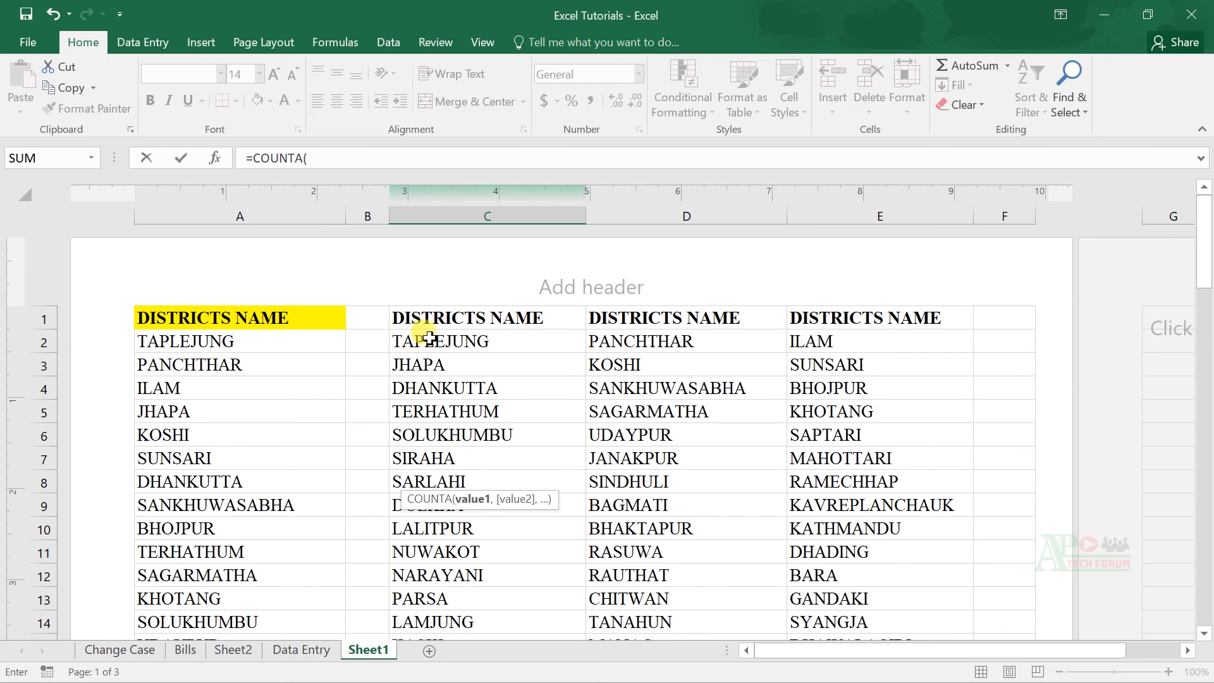
{"action": "left_click_drag", "start_coordinate": [429, 340], "coordinate": [843, 621]}
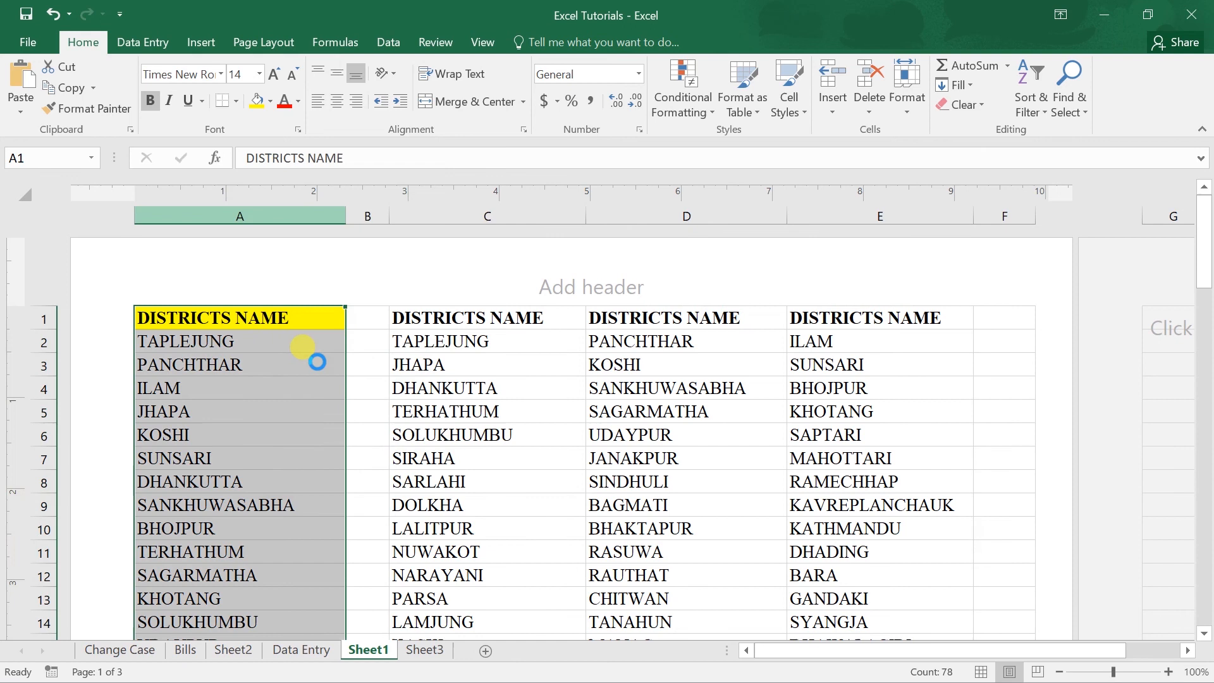
Delete column A with the original single-column district list, keeping the three split columns
{"action": "key", "text": "ctrl+minus"}
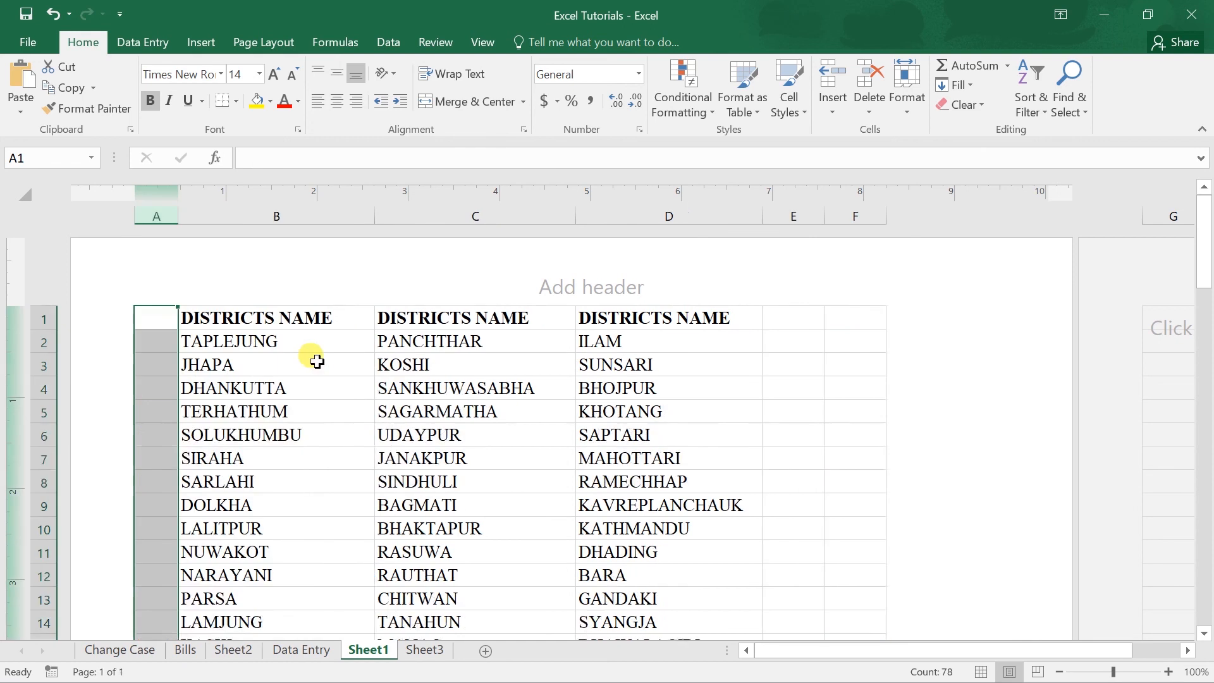
{"action": "left_click", "coordinate": [365, 382]}
{"action": "key", "text": "Right"}
{"action": "key", "text": "Right"}
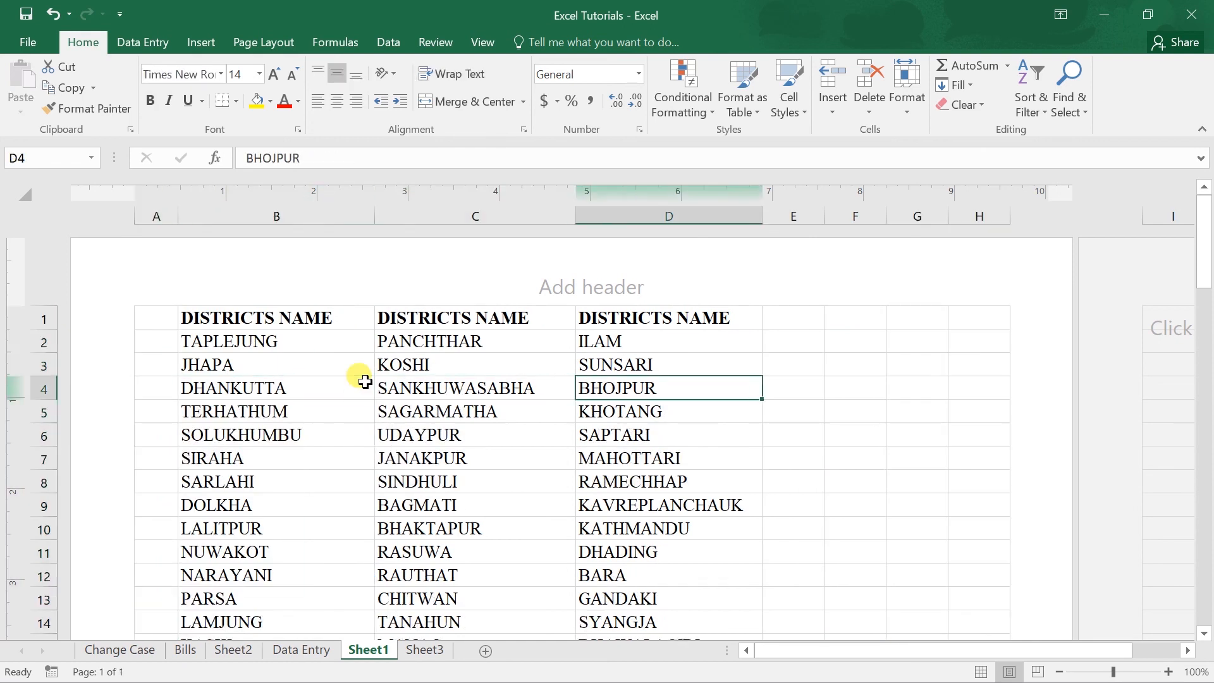